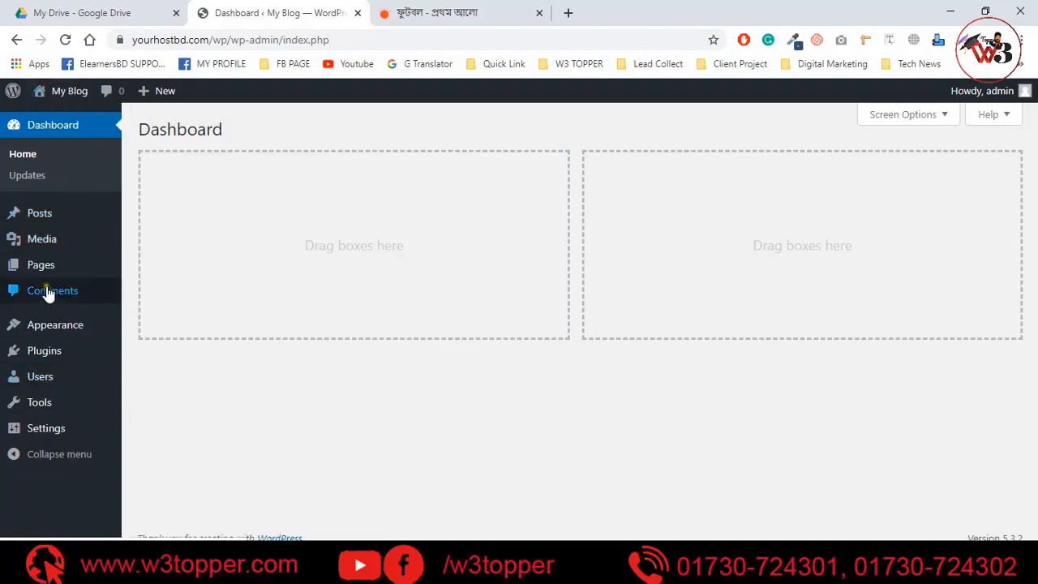
- Create a new page with the title "Home"
mouse_move(54, 273)
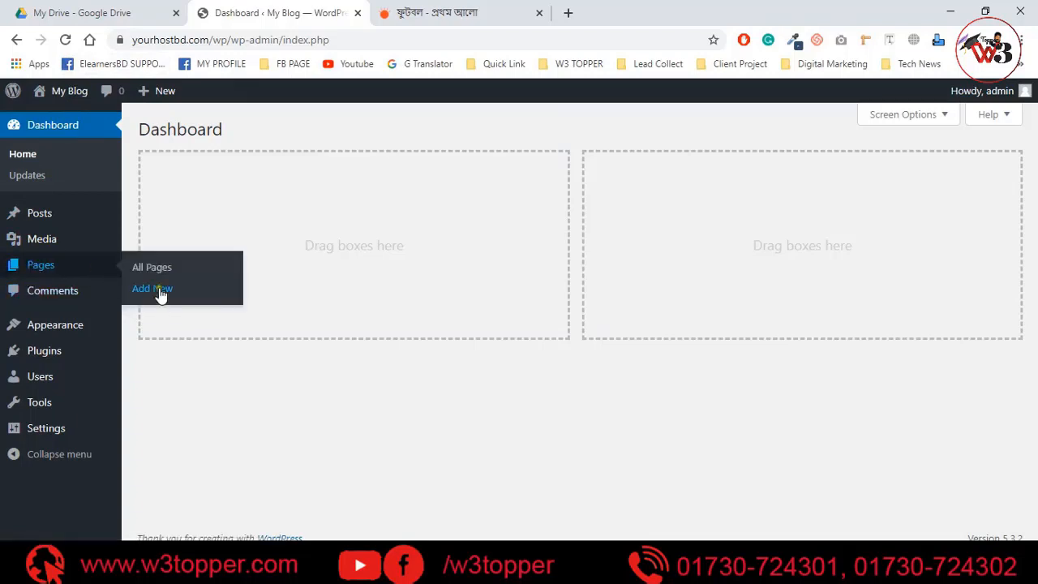
click(159, 291)
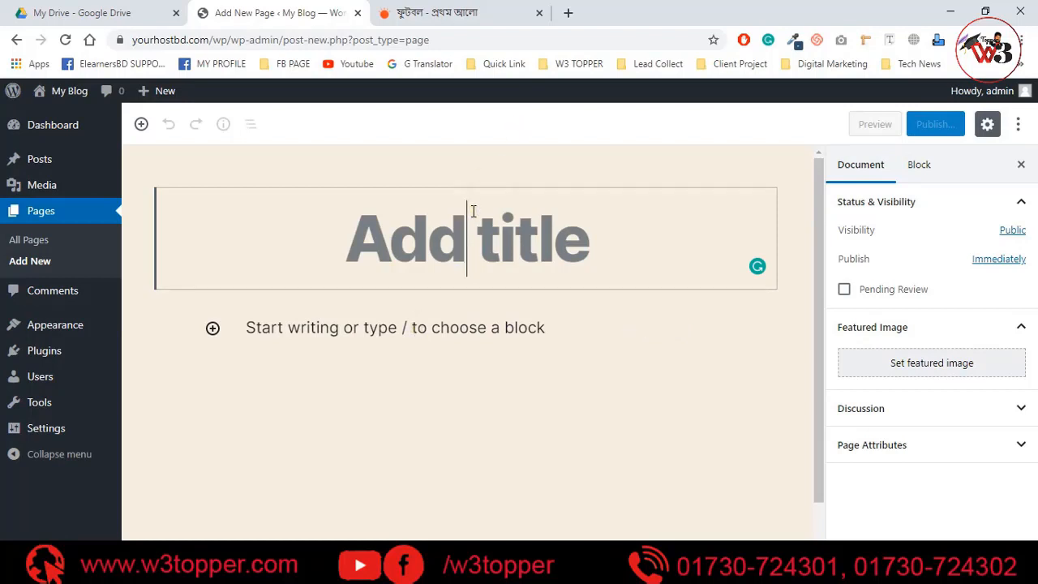
text(Home)
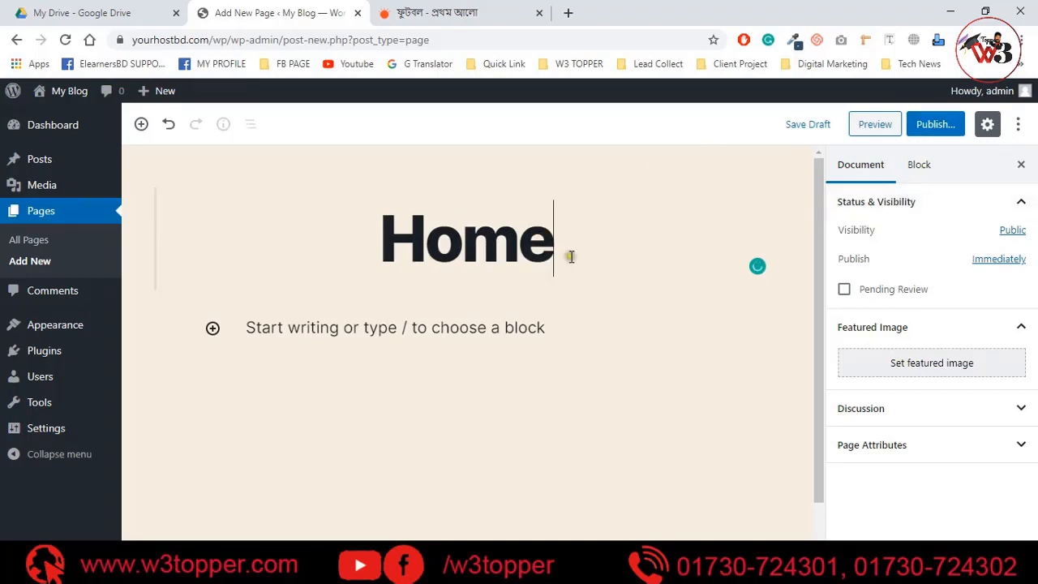
- Ready the Home page's body for text, and open the Prothom Alo football article about Neymar, Mbappé and PSG in a new tab
click(351, 330)
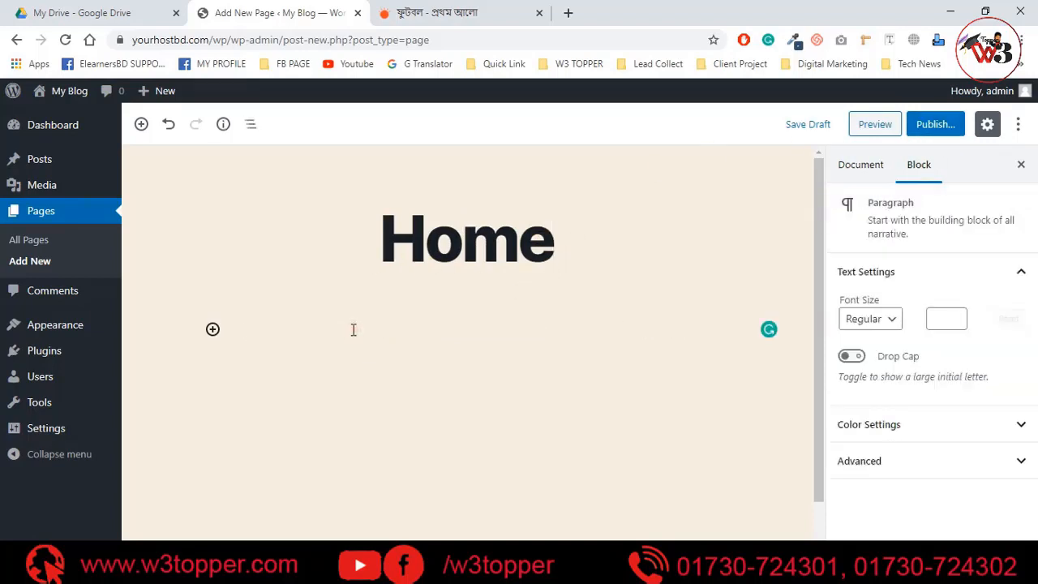
click(450, 10)
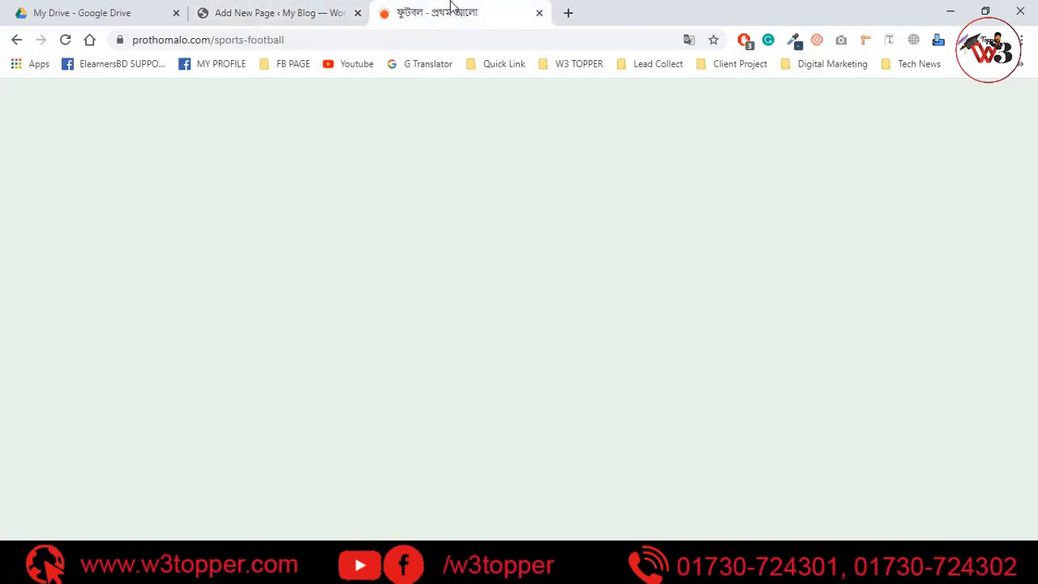
scroll(574, 355, down, 5)
scroll(574, 355, down, 1)
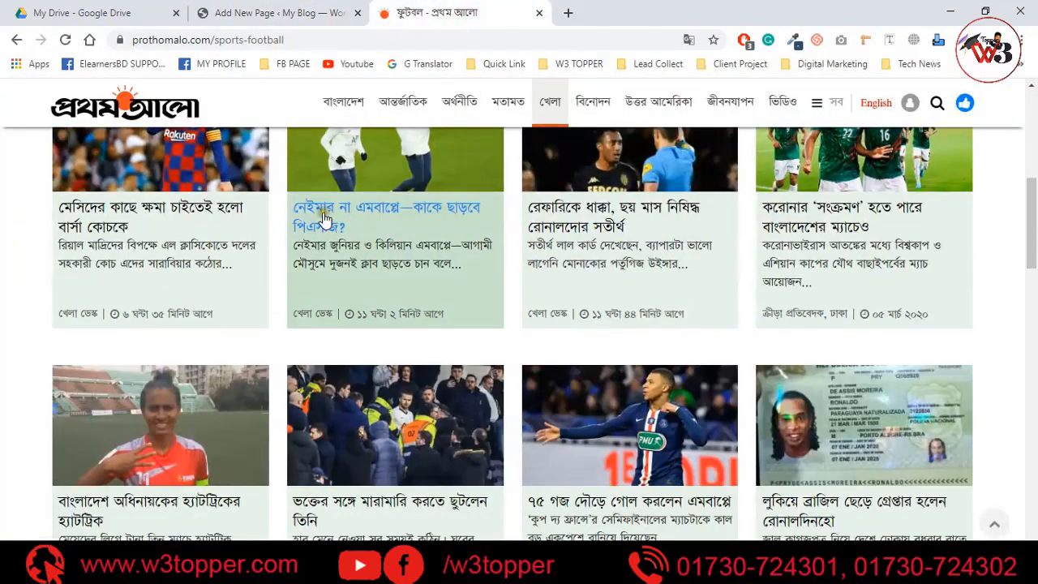
right_click(384, 238)
click(433, 246)
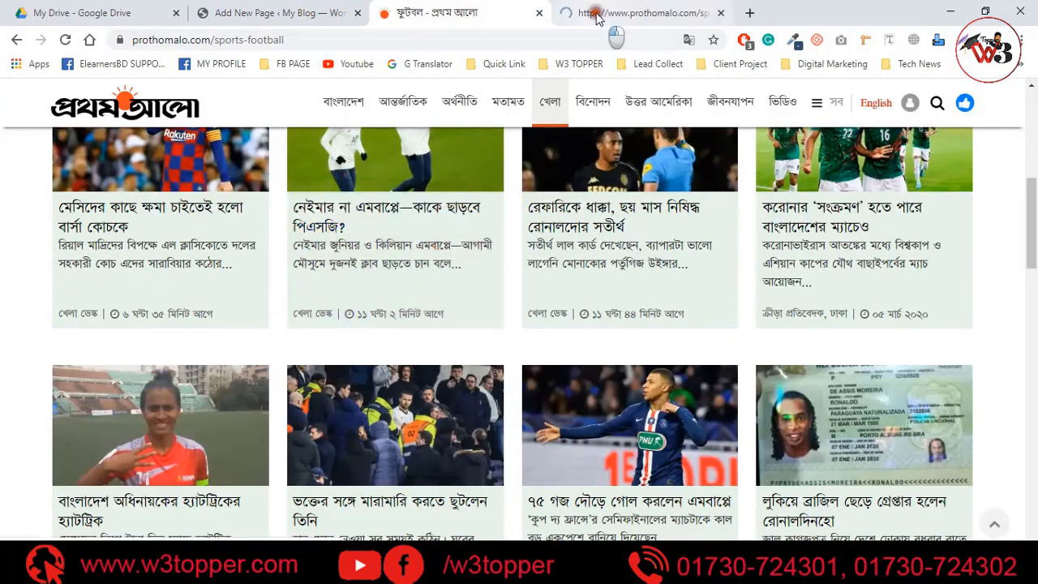
click(612, 18)
- Copy the article paragraph beginning "তবে স্পেন ও ফ্রান্সের" and paste it into the body of the Home page
scroll(352, 328, down, 6)
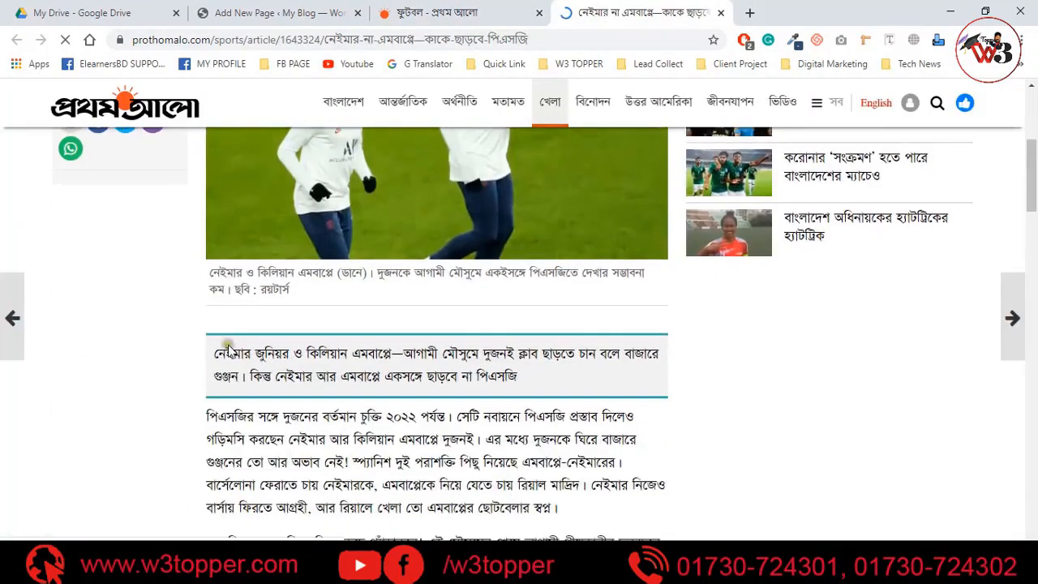
scroll(369, 296, up, 5)
scroll(369, 296, up, 2)
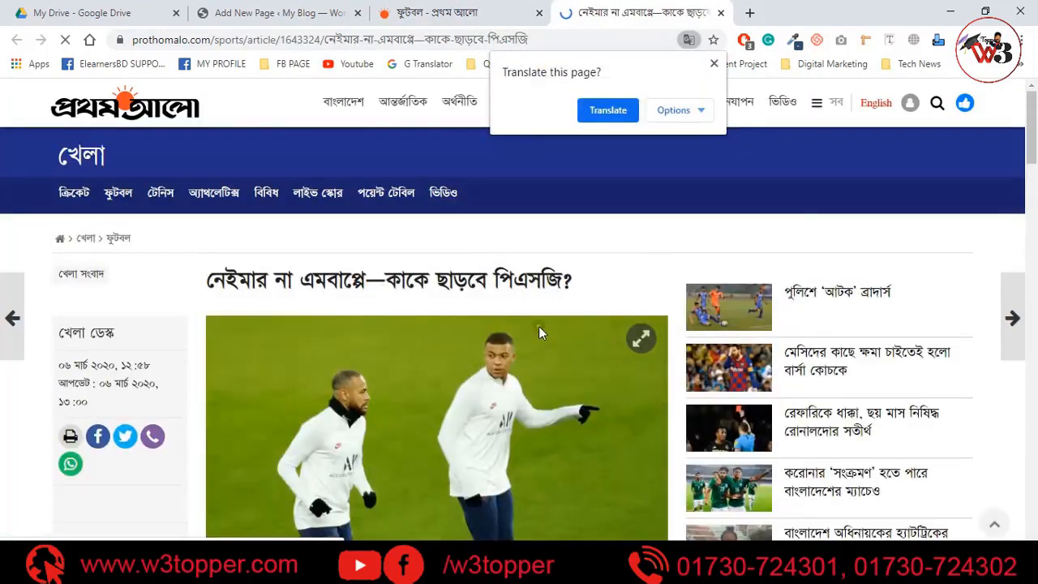
scroll(538, 326, down, 8)
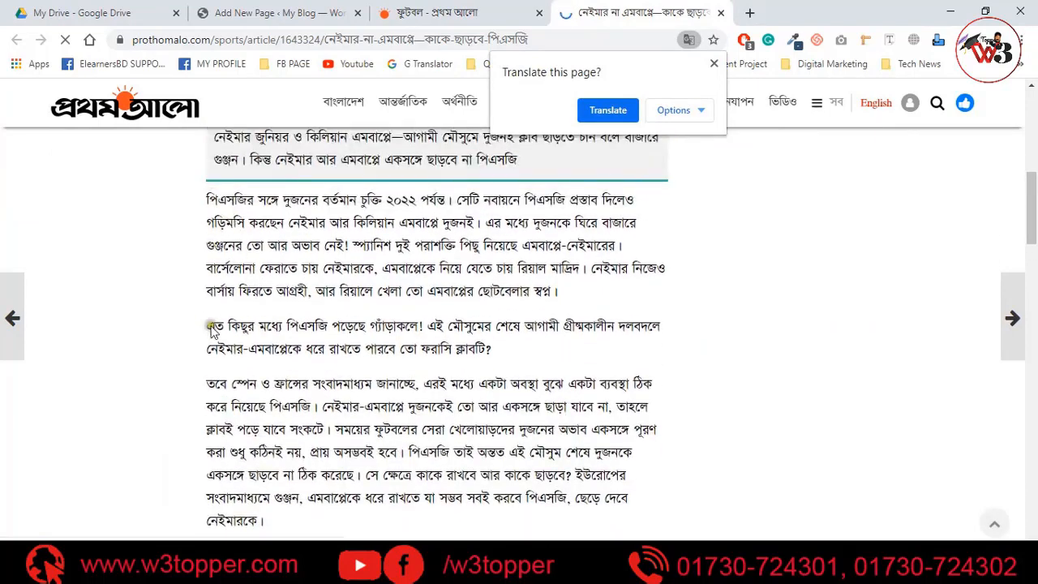
drag(213, 383, 279, 520)
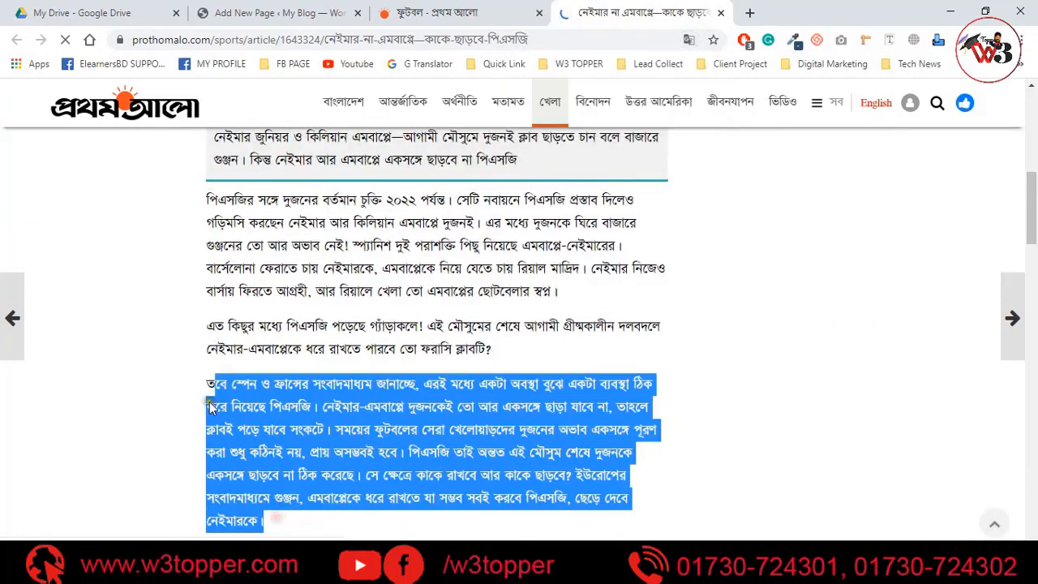
drag(207, 381, 265, 521)
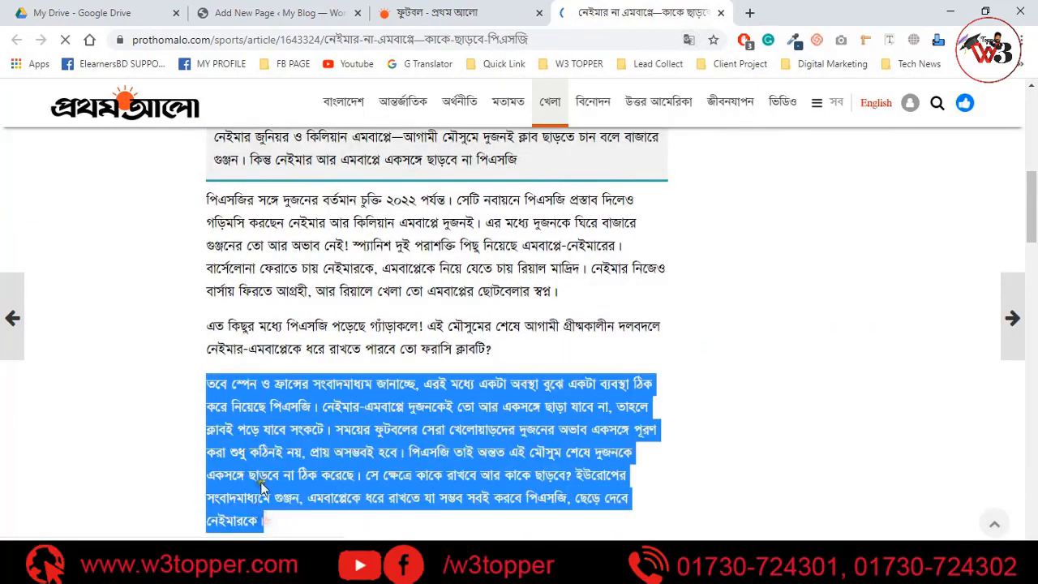
click(276, 13)
key(ctrl+v)
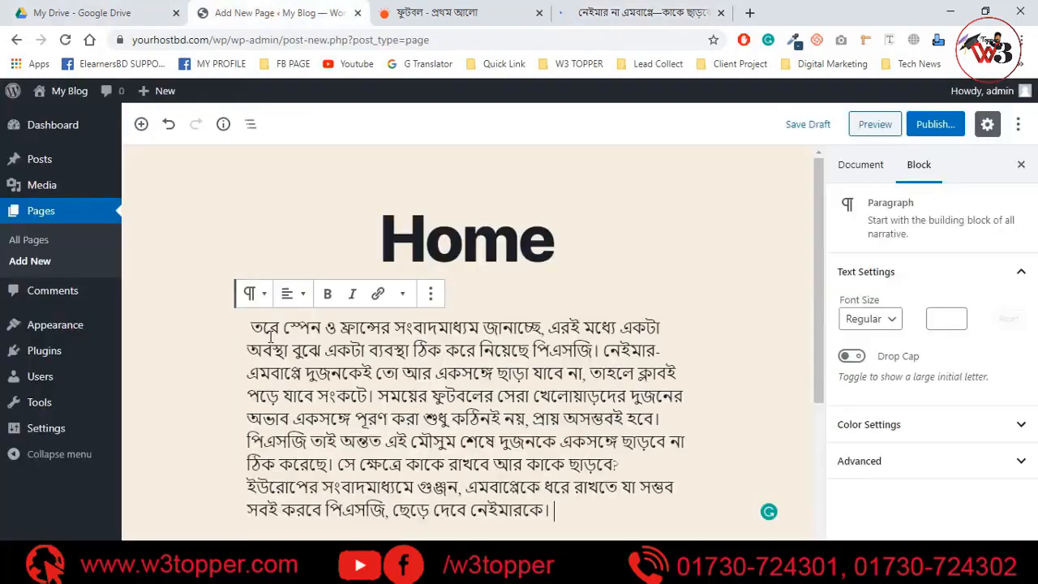
- Insert an image block below the pasted paragraph and upload wordpress-installing-1-1140x570.jpg into it
scroll(550, 294, down, 3)
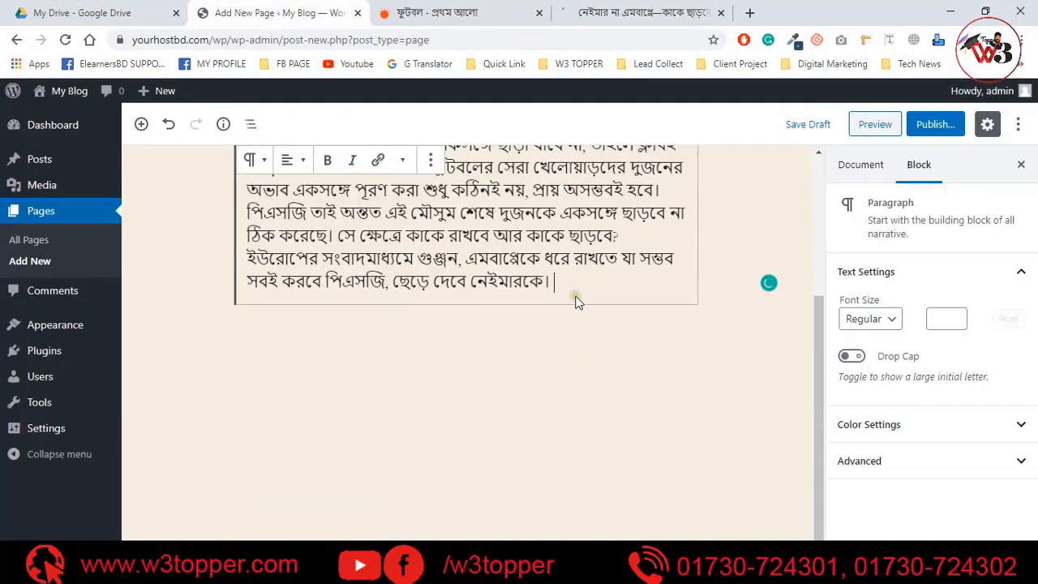
key(Return)
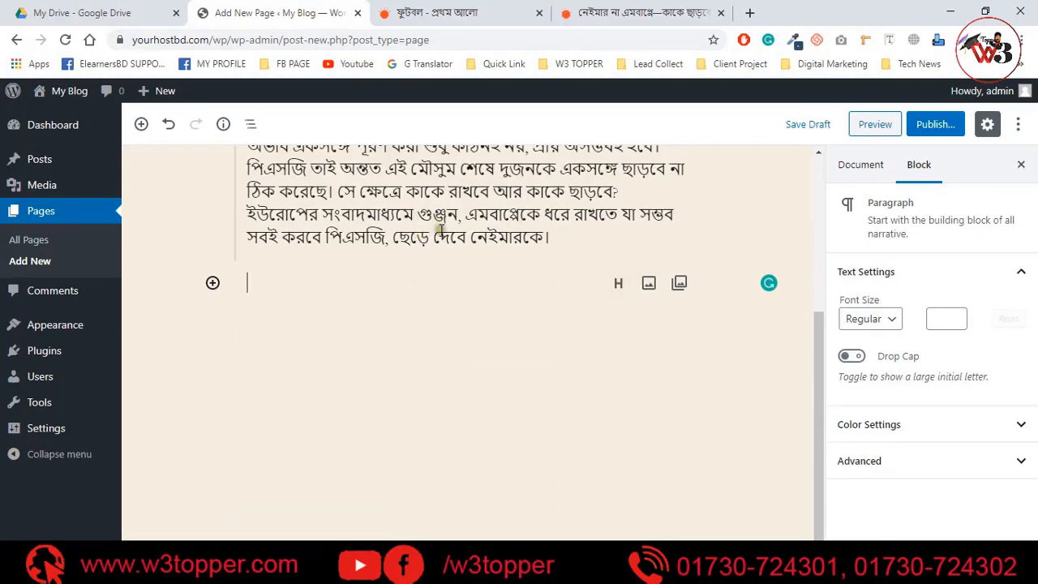
click(649, 284)
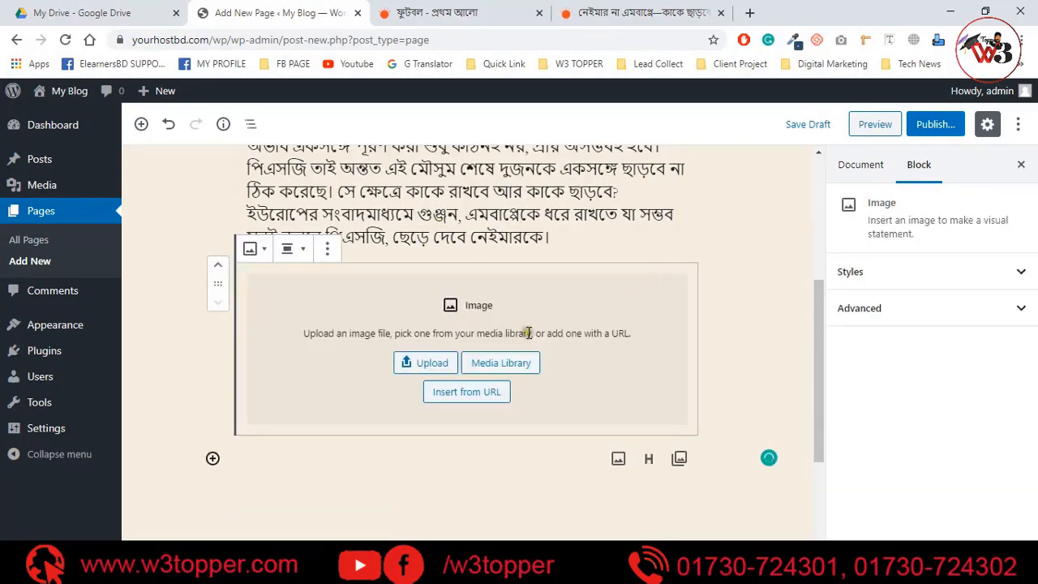
click(430, 366)
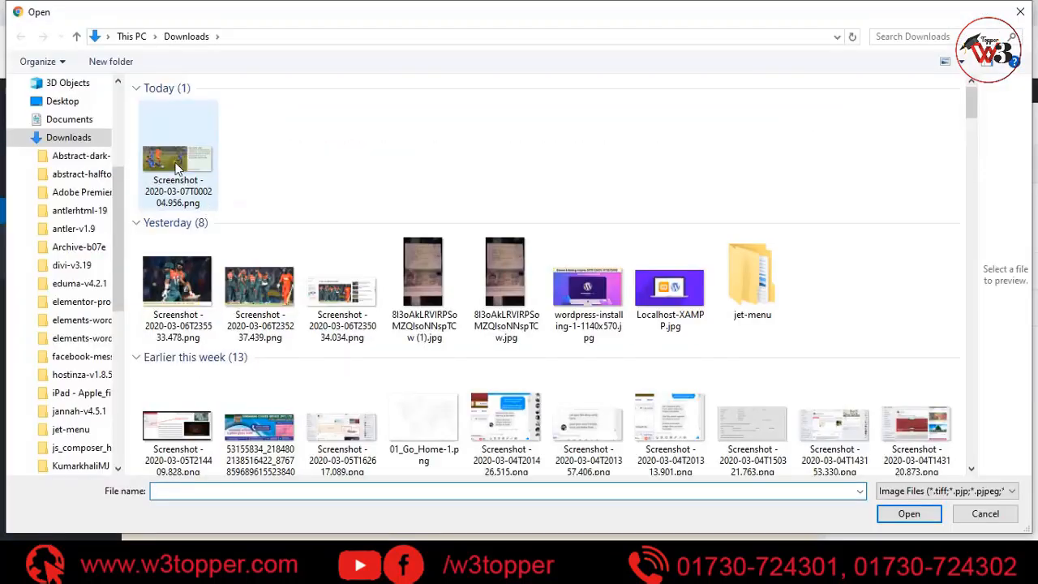
click(608, 243)
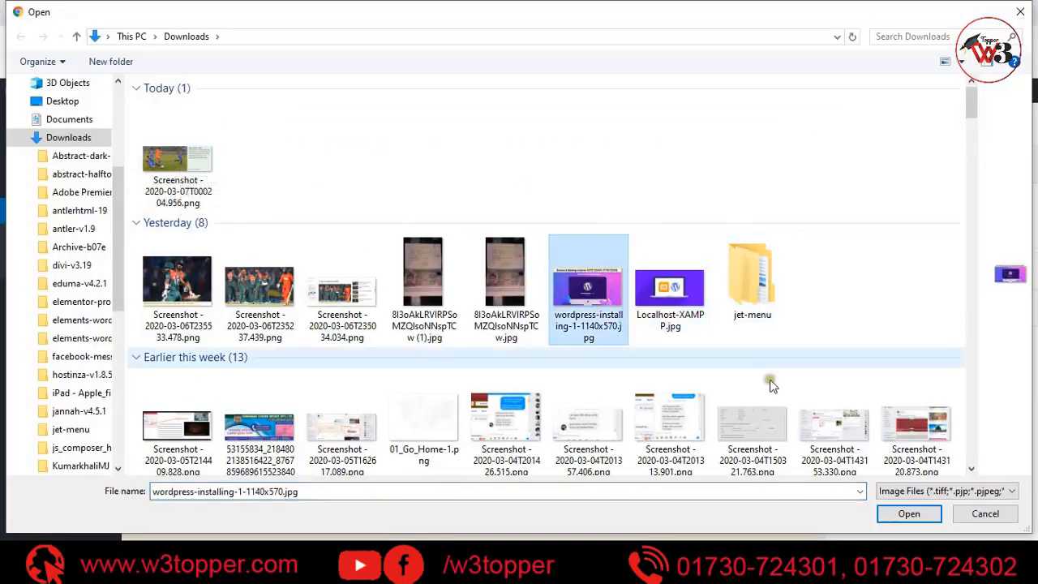
click(908, 513)
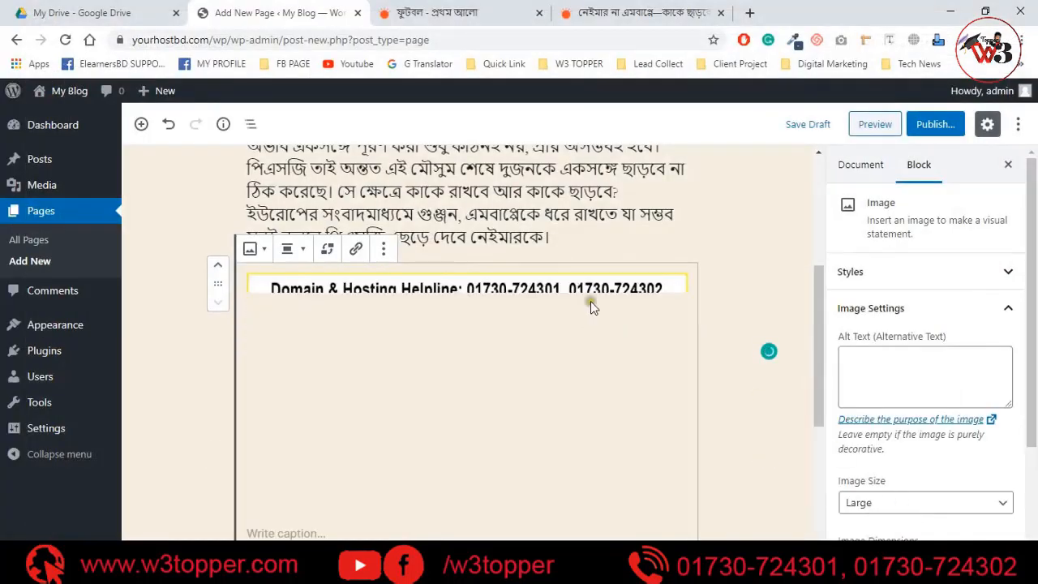
- Copy the article paragraph beginning "বার্সার জন্য নেইমারকে" and paste it as a new paragraph below the image on the Home page
scroll(646, 297, down, 2)
scroll(646, 293, up, 6)
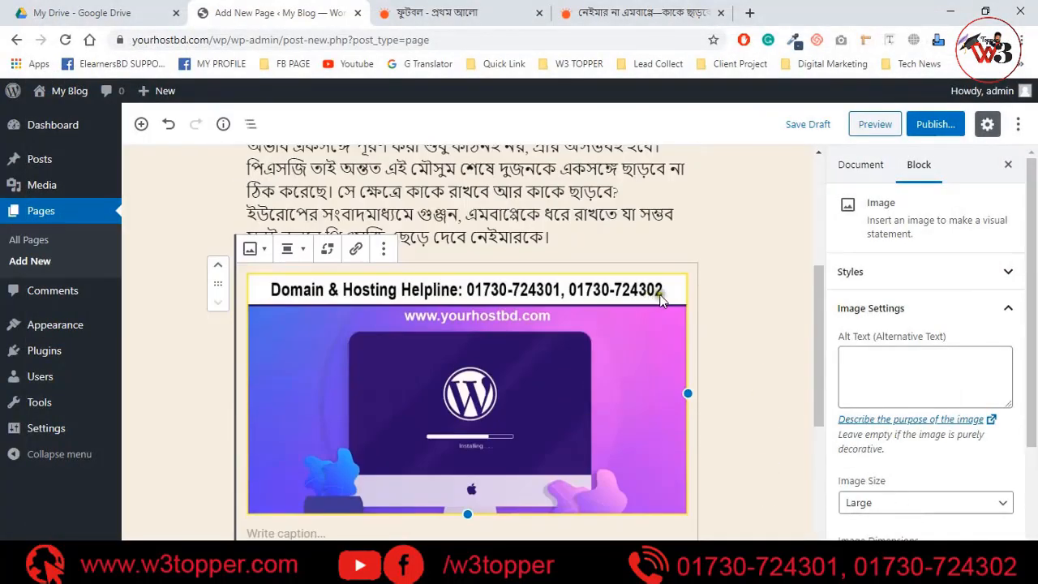
scroll(711, 255, down, 5)
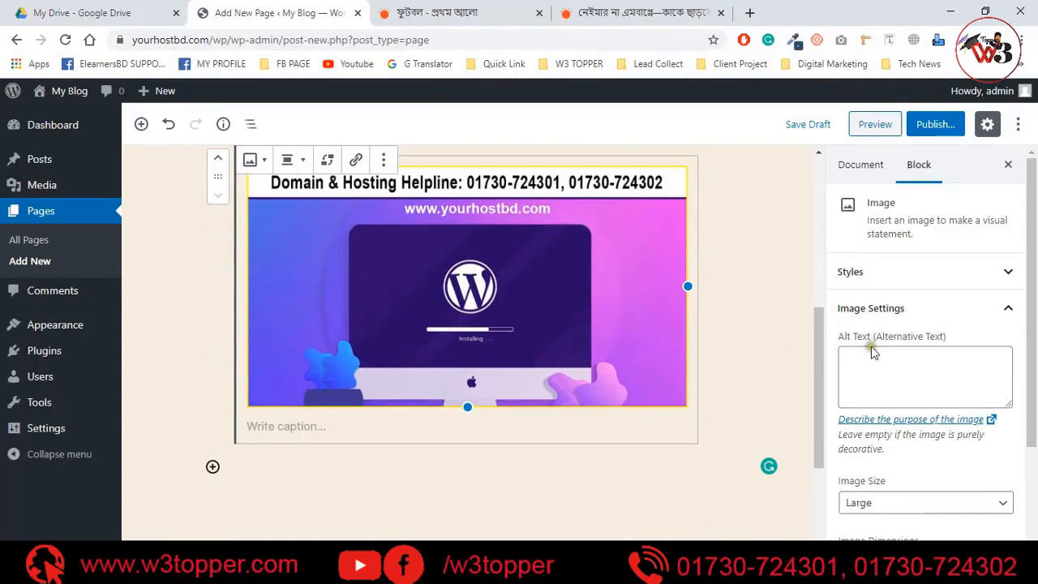
click(212, 467)
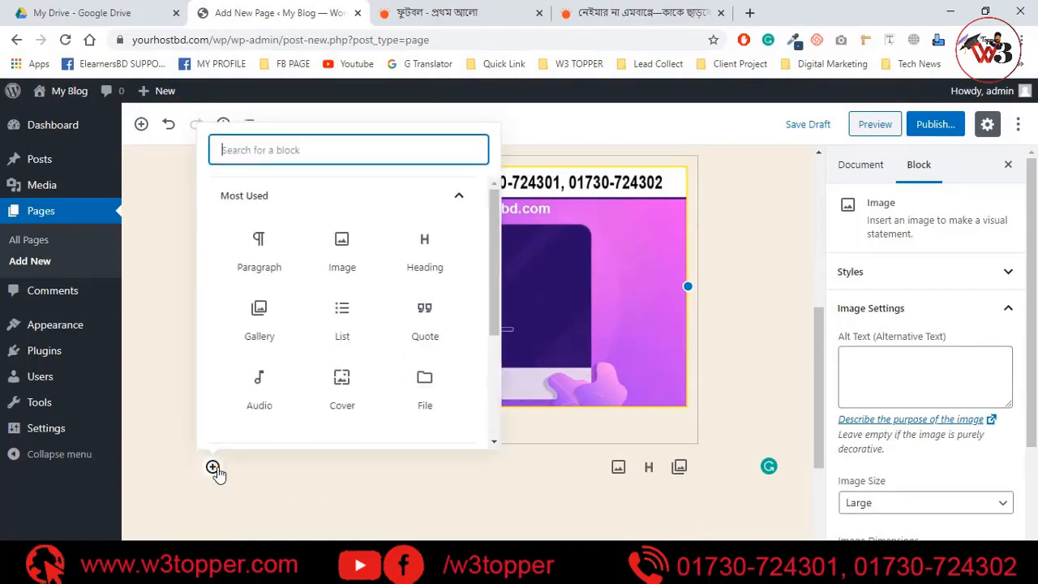
click(264, 466)
click(640, 13)
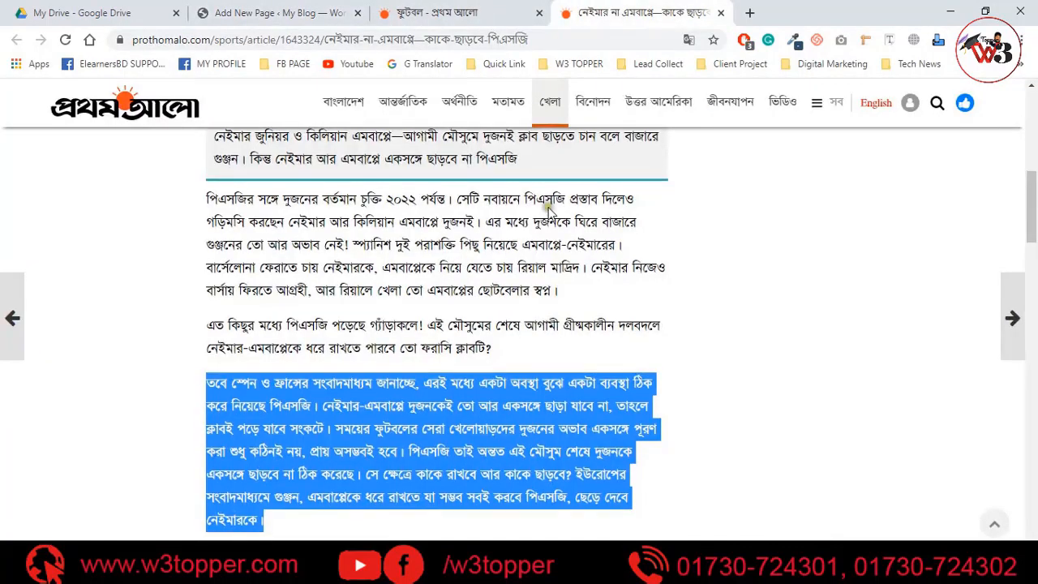
scroll(254, 299, down, 10)
drag(254, 298, 205, 172)
key(ctrl+c)
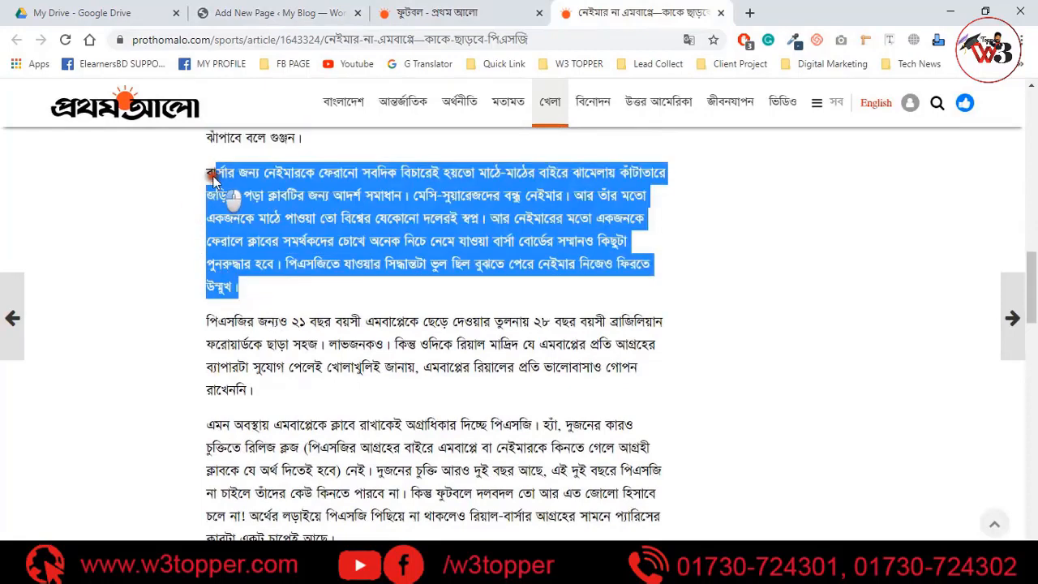
click(226, 8)
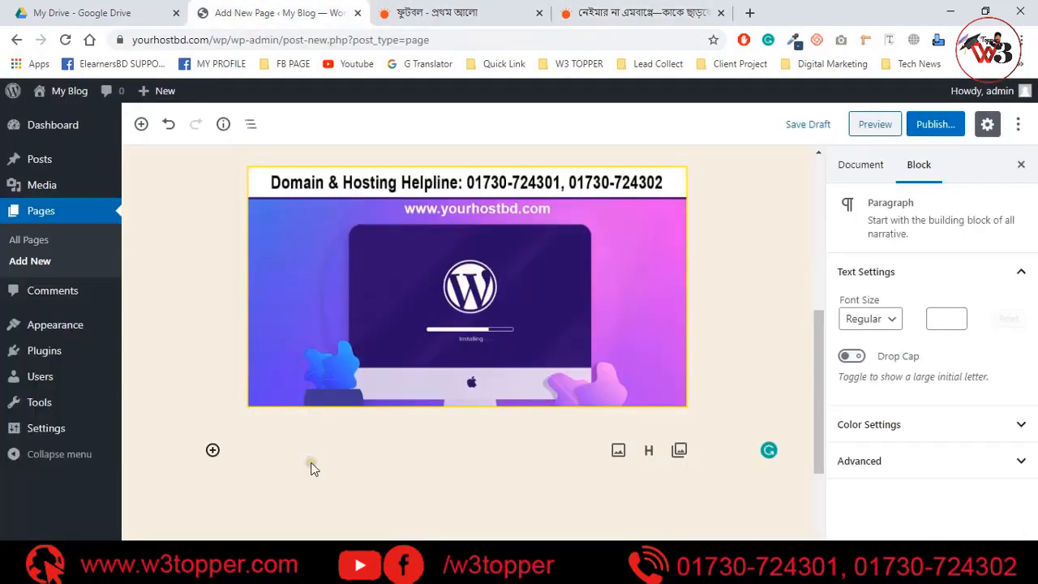
key(ctrl+v)
- Upload Screenshot - 2020-03-07T000204.956.png from Downloads and set it as the page's featured image
scroll(769, 454, up, 10)
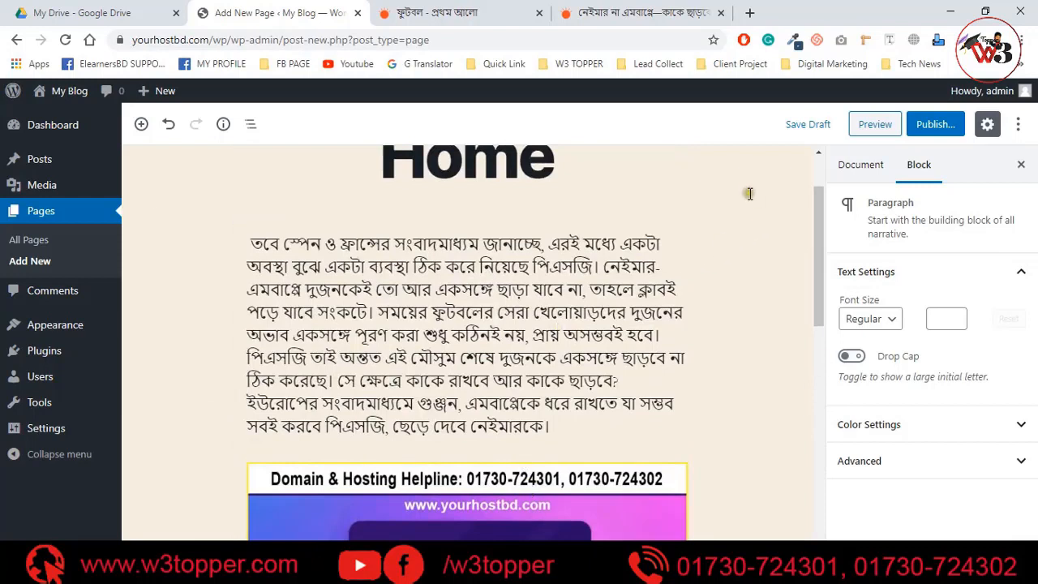
click(867, 169)
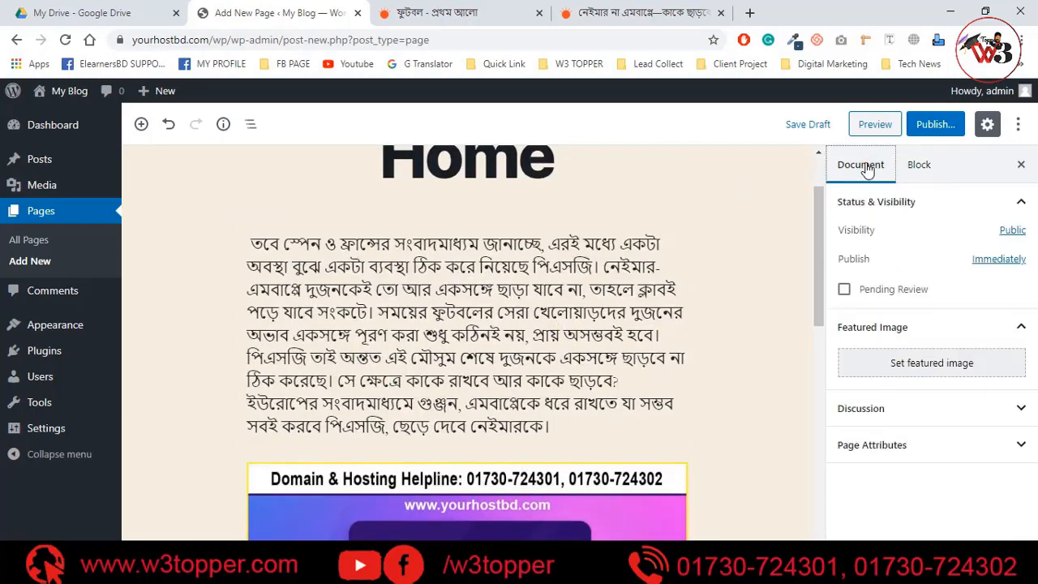
click(923, 367)
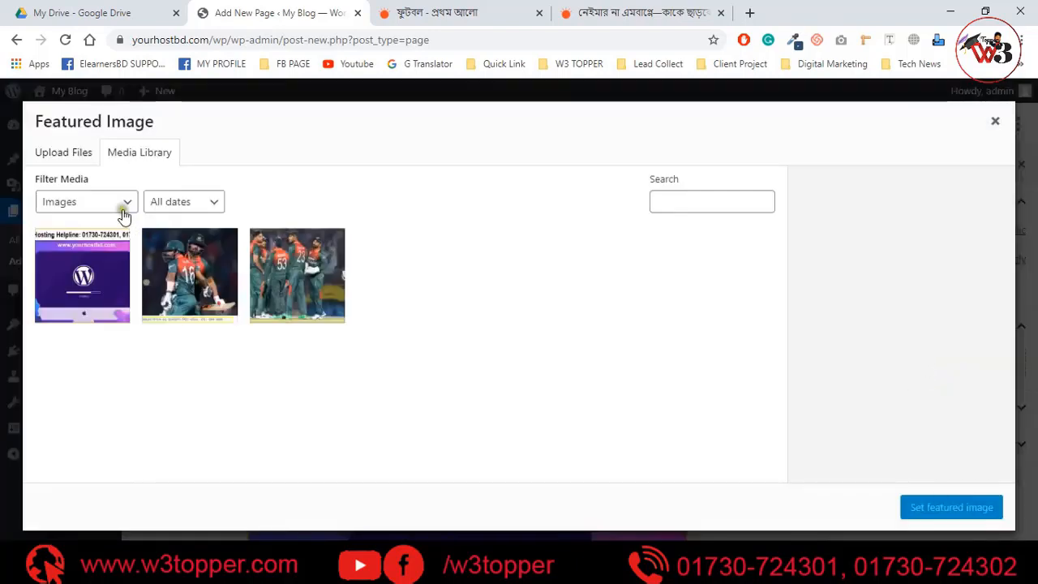
click(103, 213)
click(36, 152)
click(36, 152)
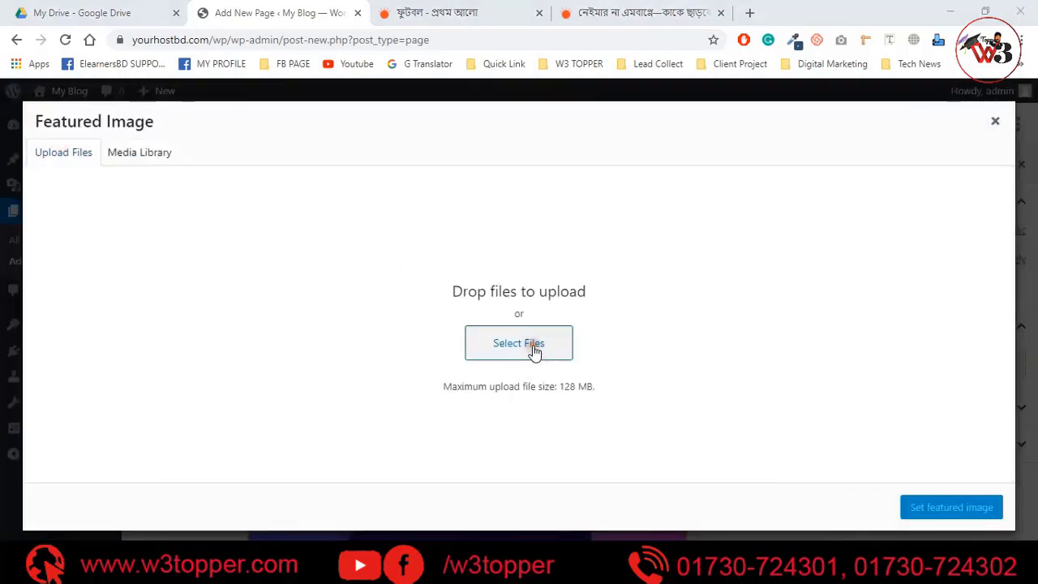
click(533, 345)
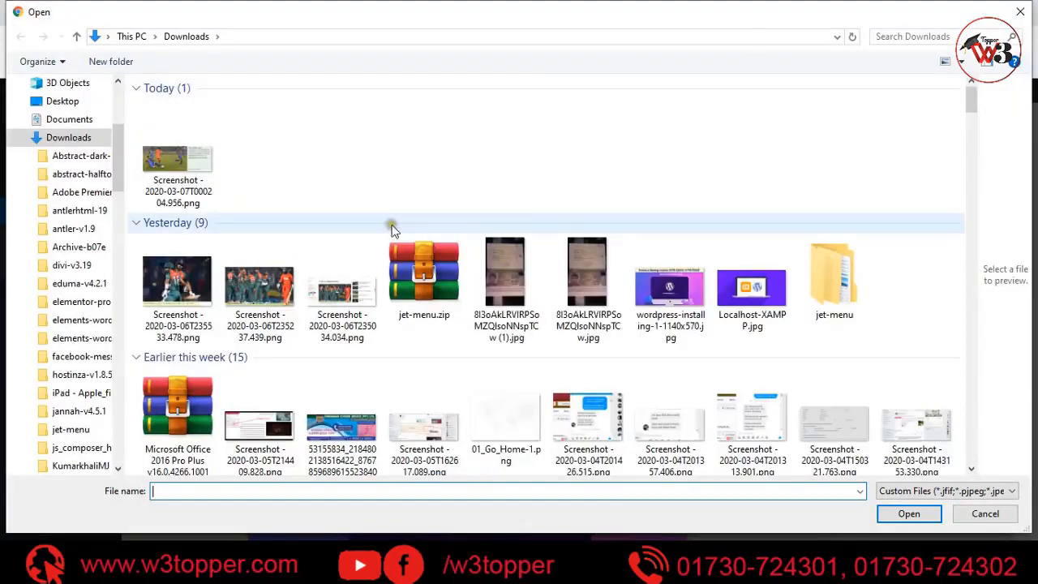
double_click(170, 174)
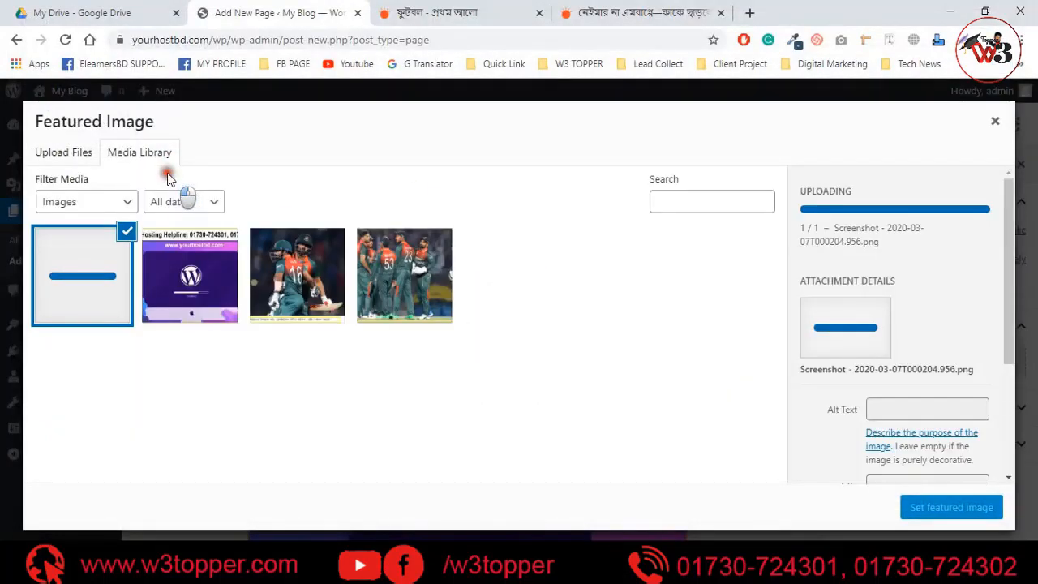
click(950, 511)
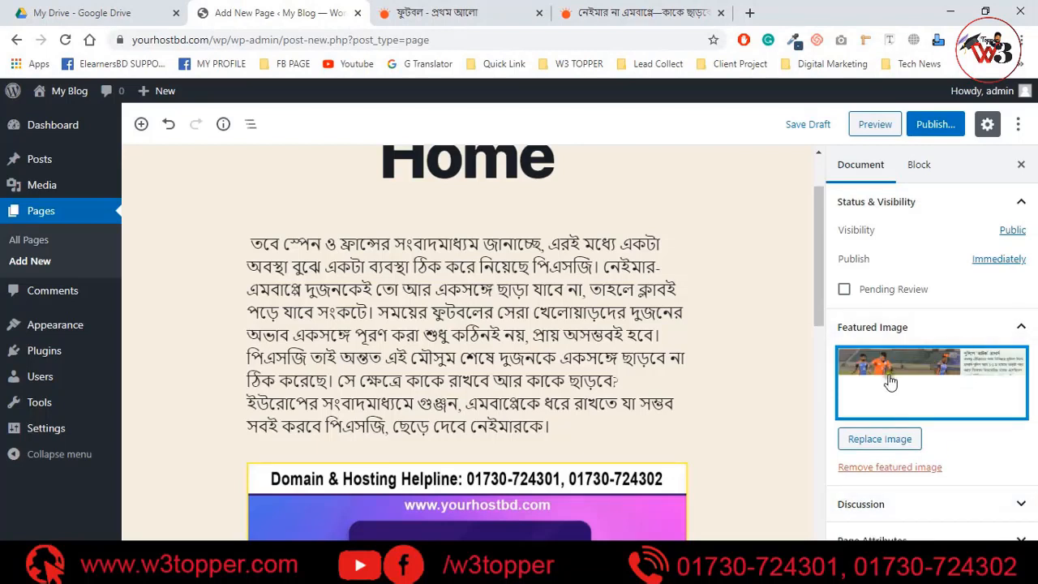
- Publish the Home page and open the live page in a new tab
click(934, 126)
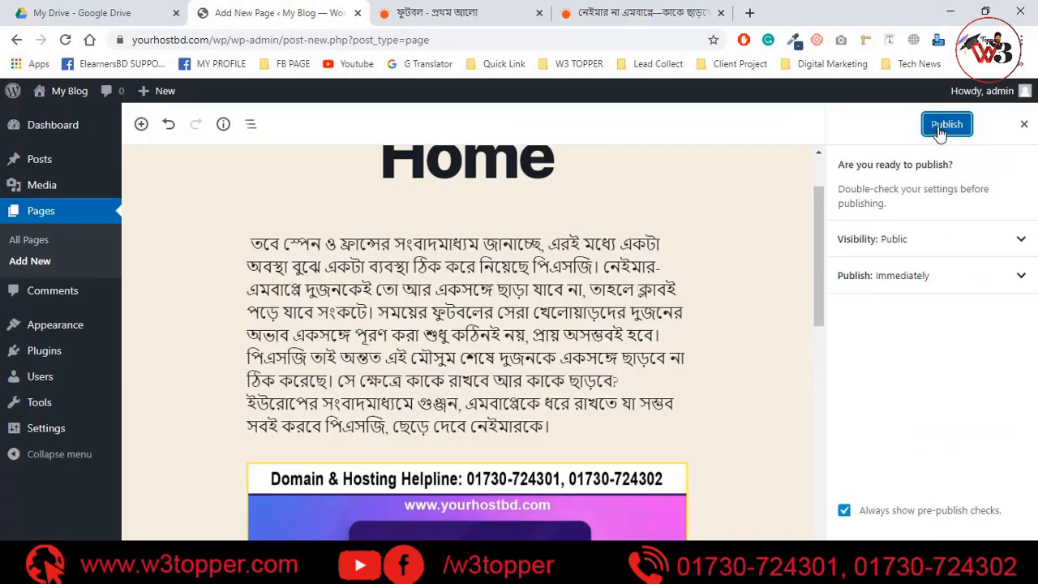
click(940, 128)
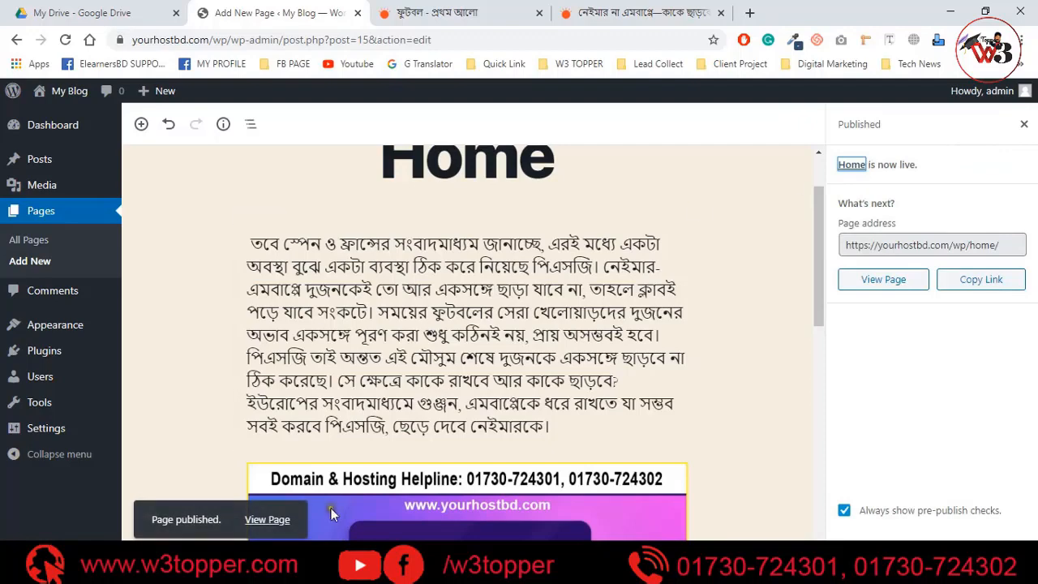
right_click(253, 522)
click(323, 382)
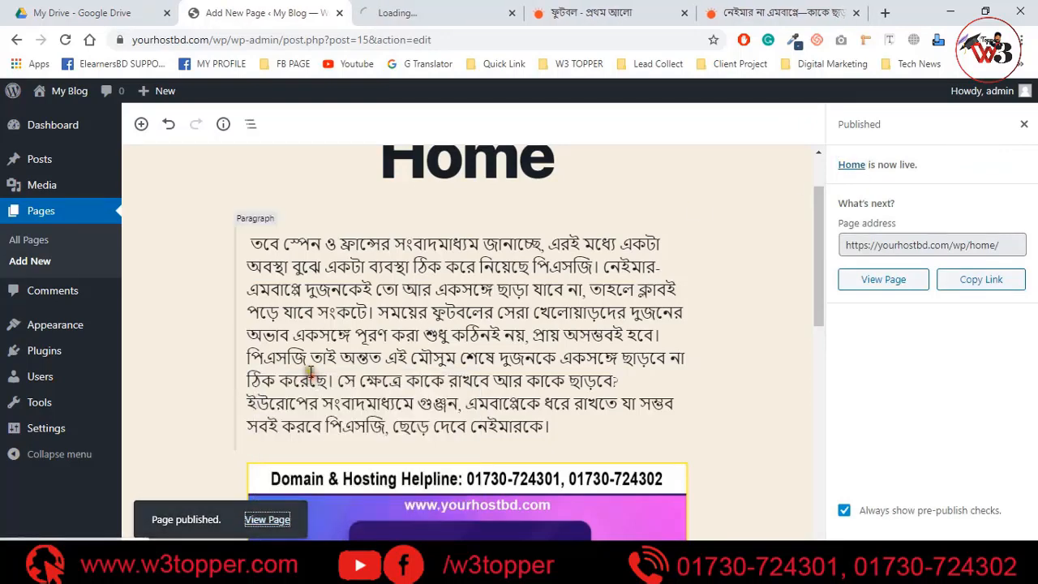
- Review the live Home page from its title and featured image through the text, inserted image and closing paragraph
click(428, 8)
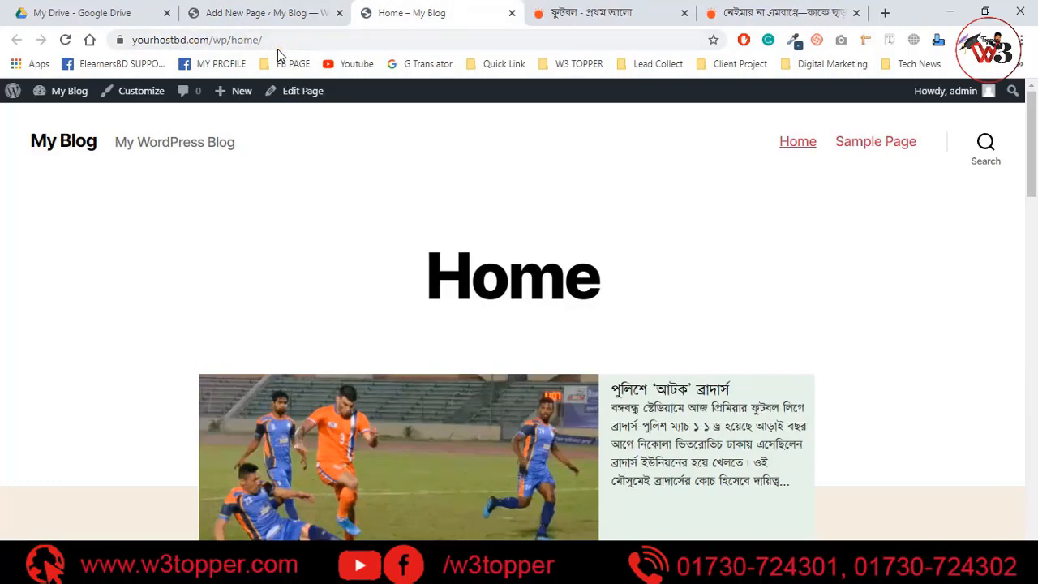
scroll(687, 339, down, 1)
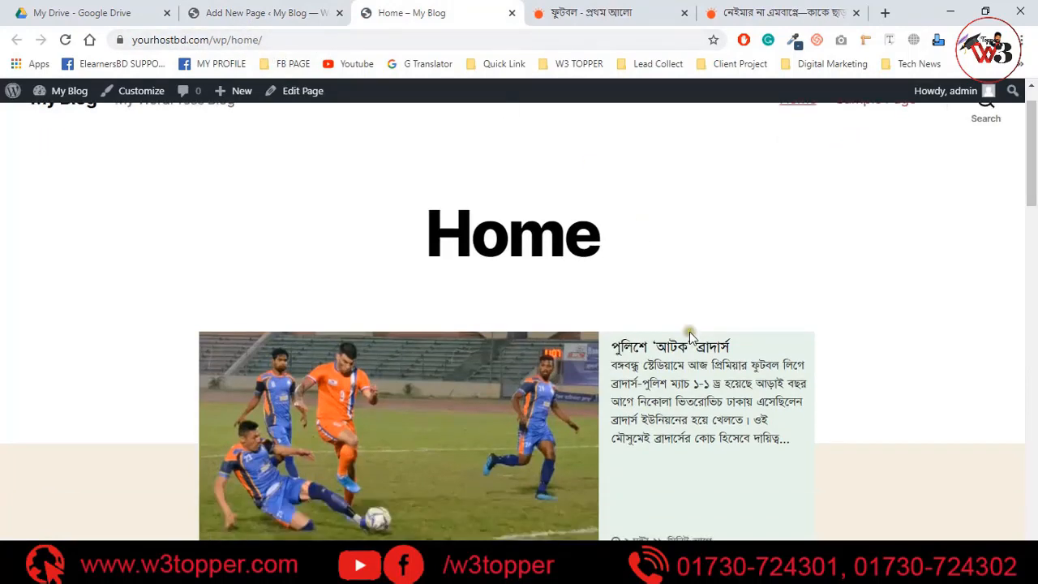
scroll(450, 250, down, 2)
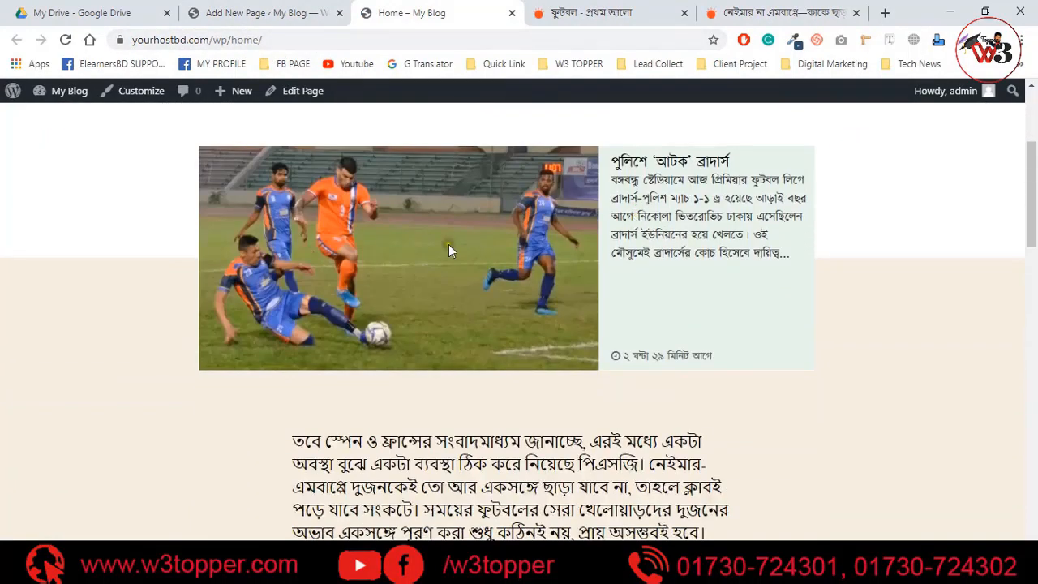
scroll(808, 314, down, 5)
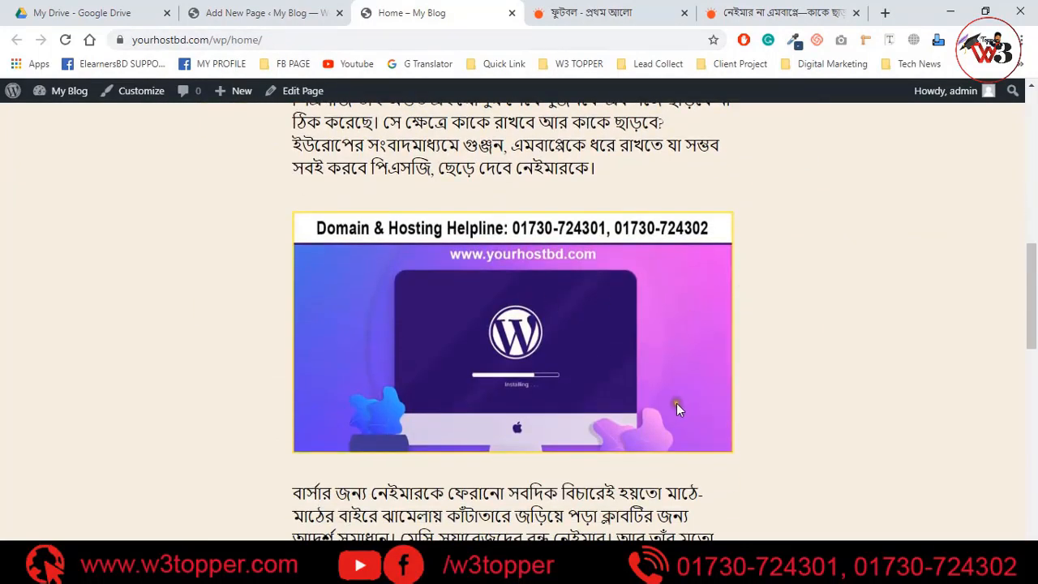
scroll(610, 348, down, 4)
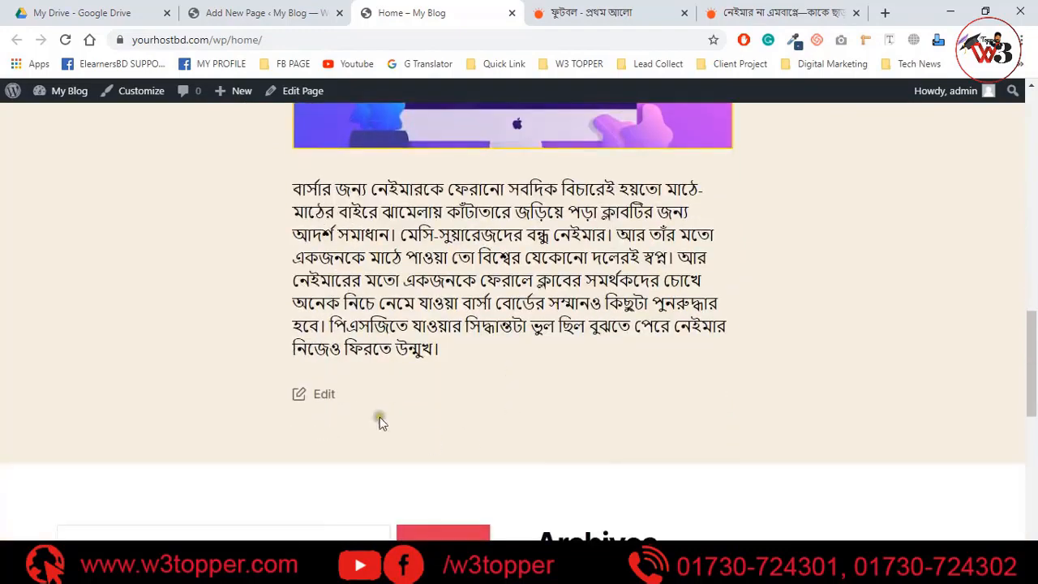
scroll(617, 397, up, 11)
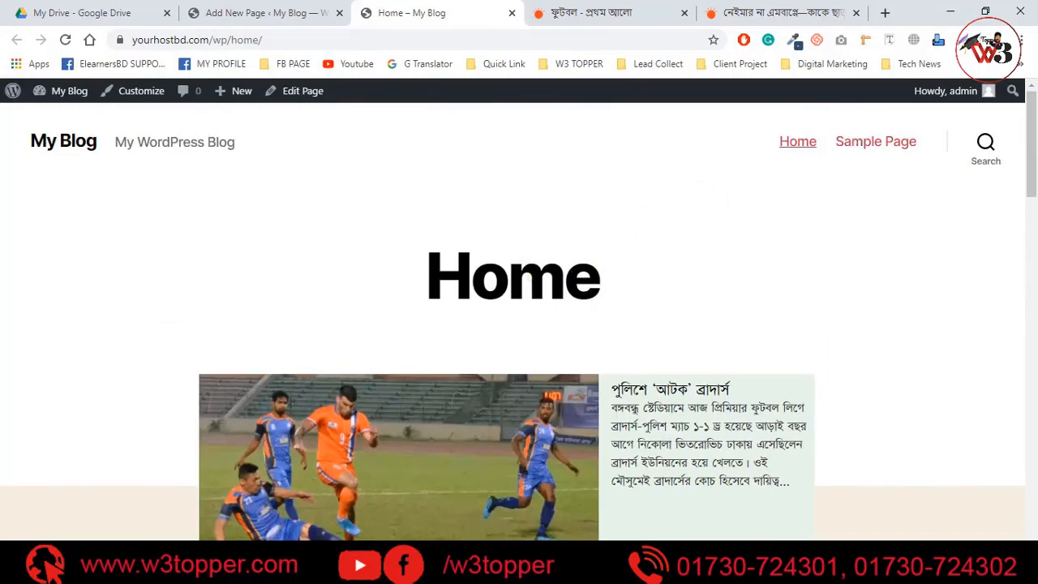
- Move the Privacy Policy and Sample Page entries to the trash from the list of all pages
click(268, 8)
click(39, 240)
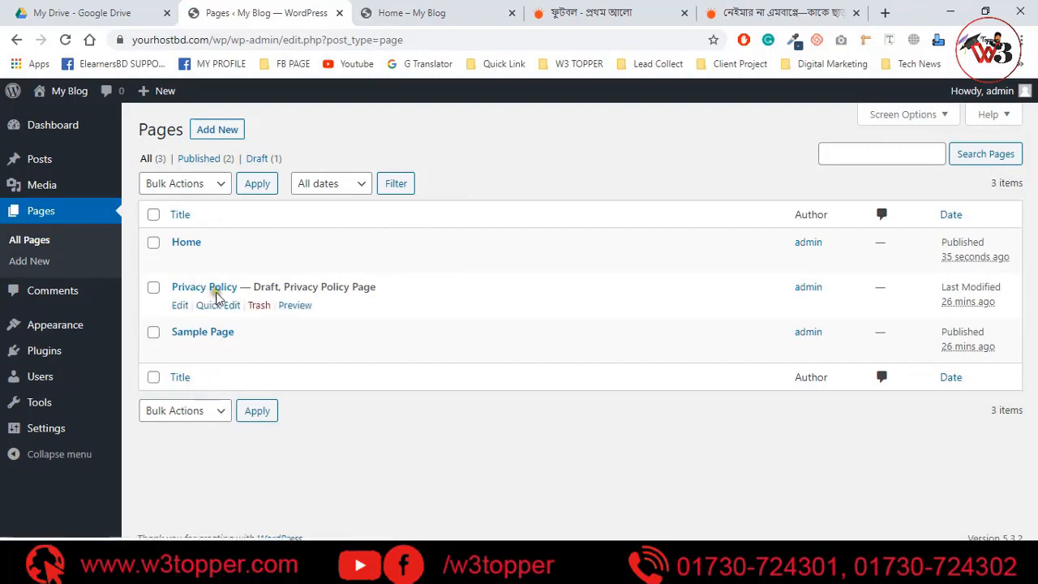
click(277, 379)
click(153, 288)
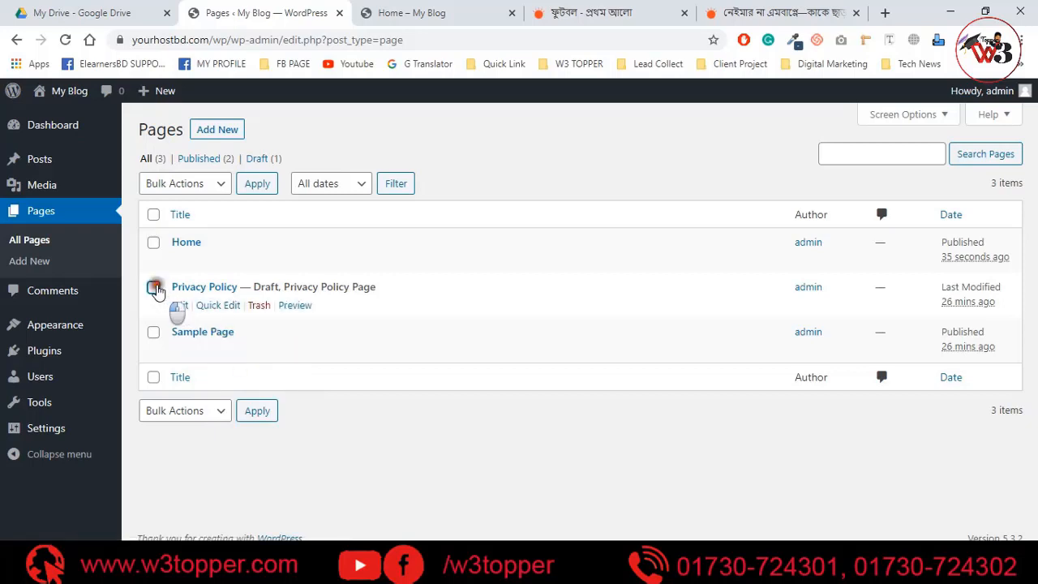
click(153, 332)
click(185, 182)
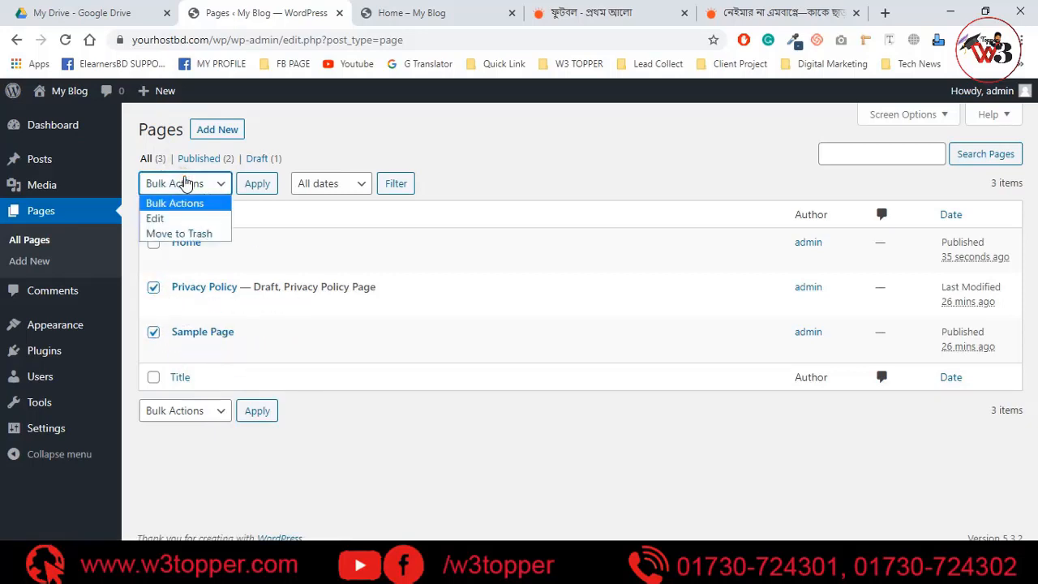
click(196, 183)
click(178, 233)
click(257, 186)
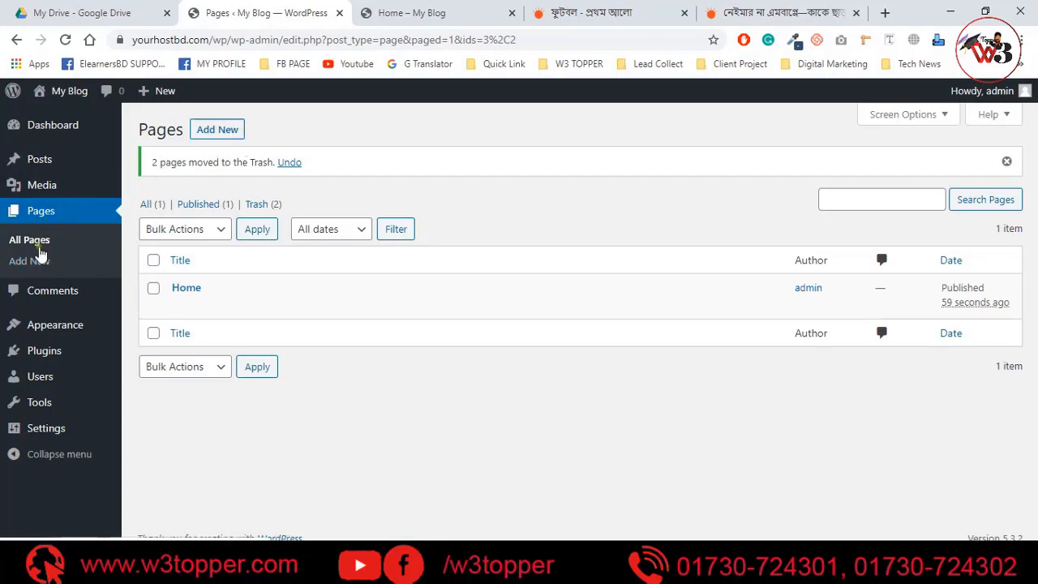
- Create a new page with the title About
click(242, 125)
click(217, 129)
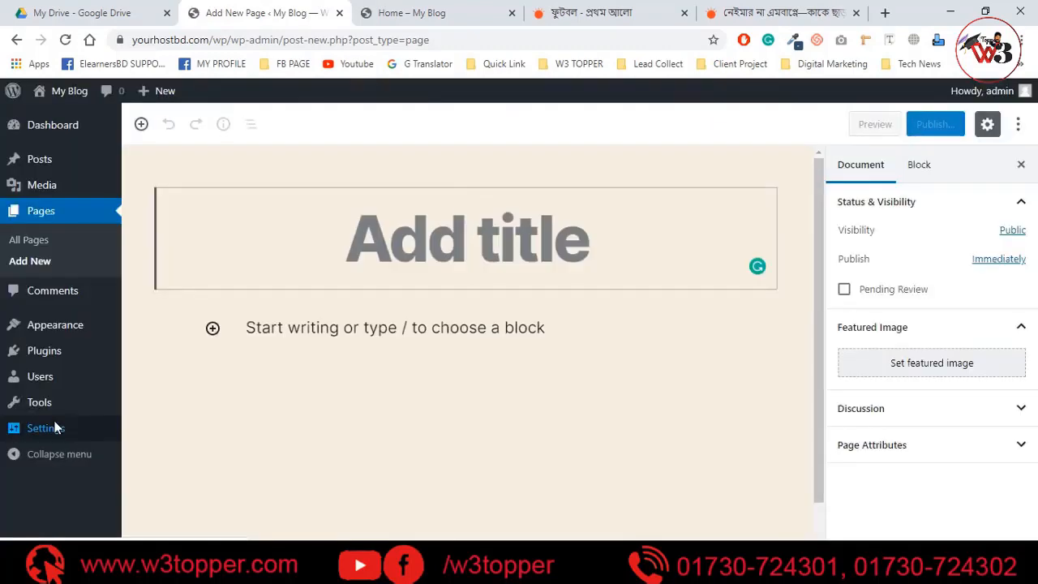
text(About)
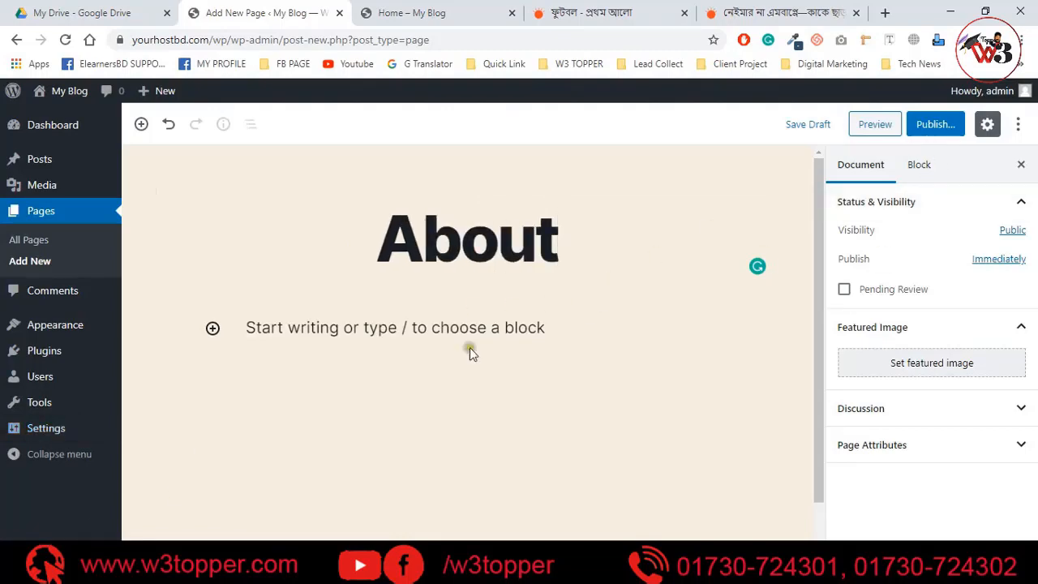
- Copy the article paragraph beginning "এমন অবস্থায় এমবাপ্পেকে" and paste it as the first paragraph of the About page
click(387, 325)
click(584, 12)
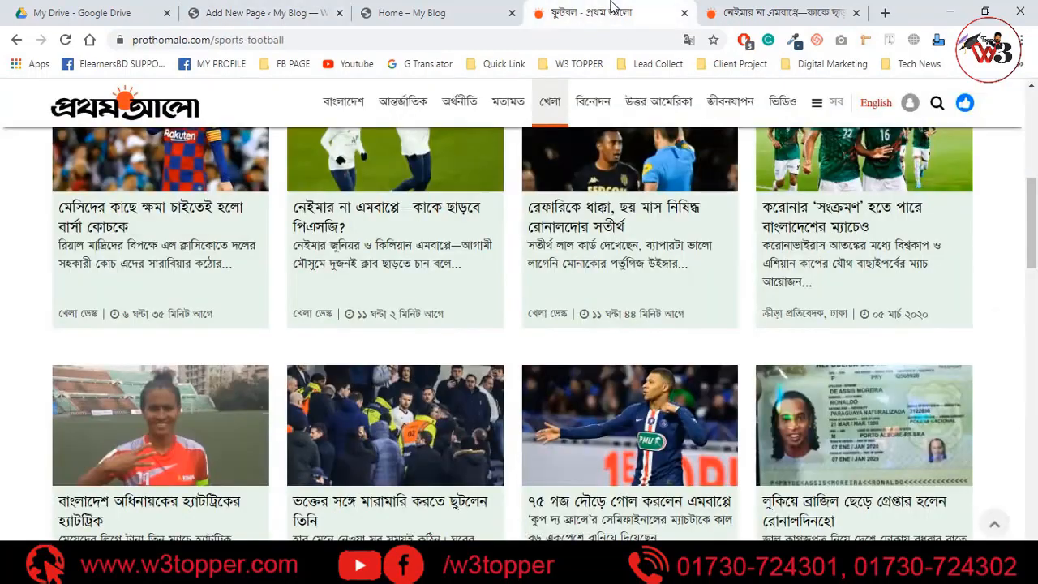
scroll(633, 362, down, 2)
scroll(633, 363, up, 3)
click(736, 10)
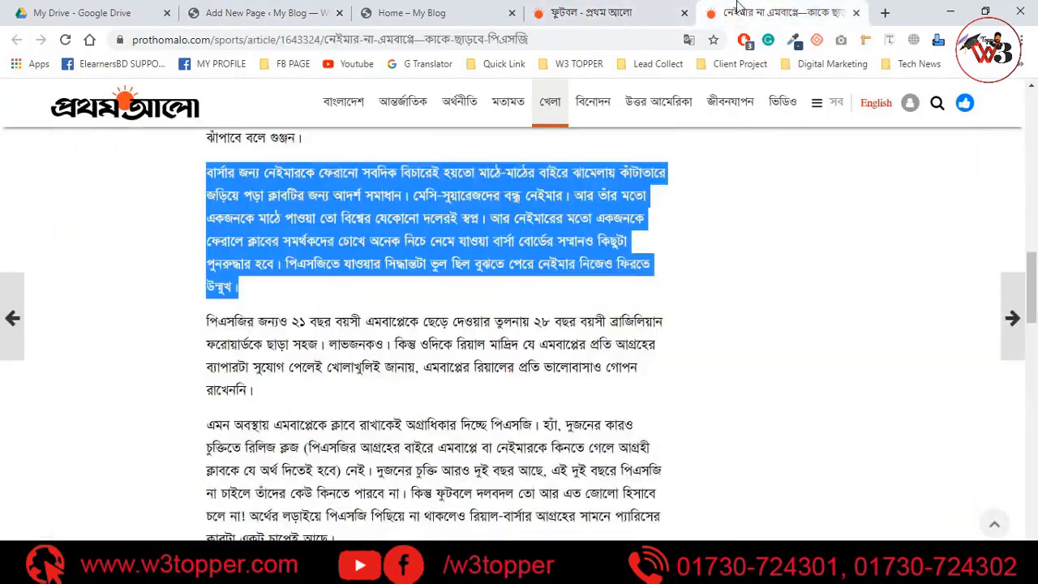
scroll(387, 301, down, 2)
drag(334, 390, 212, 275)
click(243, 12)
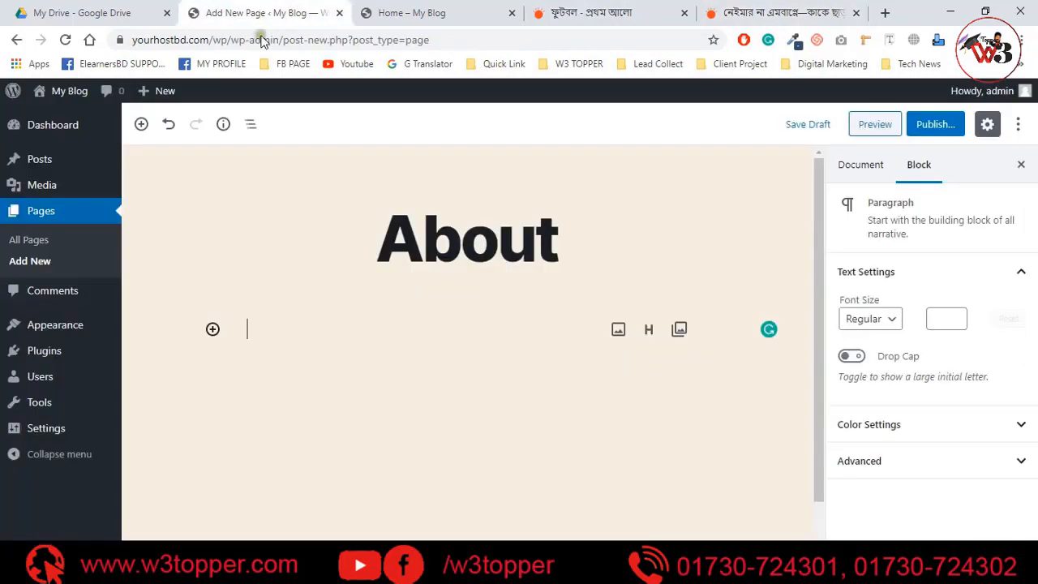
click(283, 362)
key(ctrl+v)
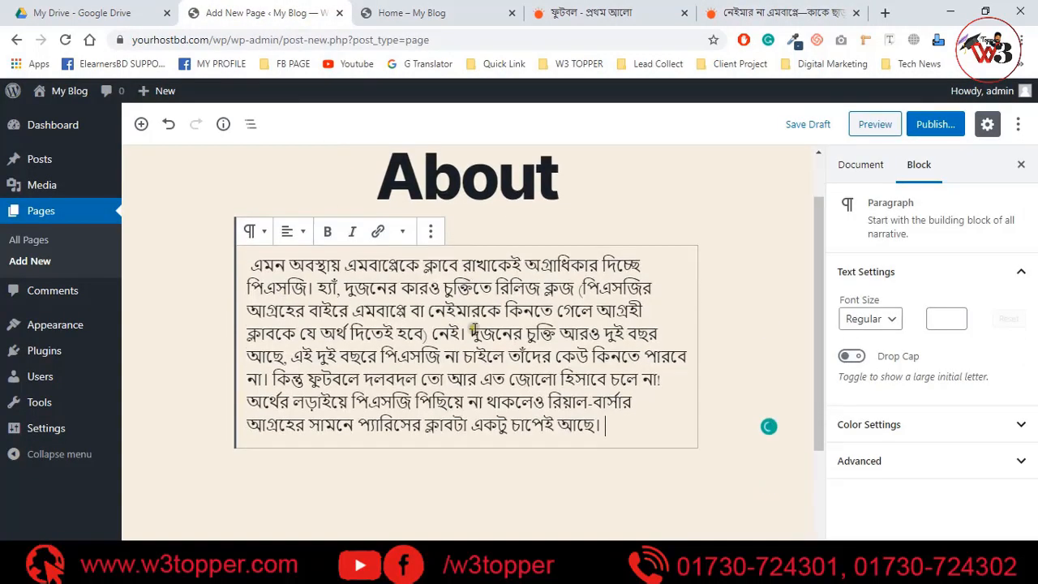
- Insert an image block below the pasted paragraph and upload the cricket team photo into it
scroll(642, 398, down, 1)
key(Return)
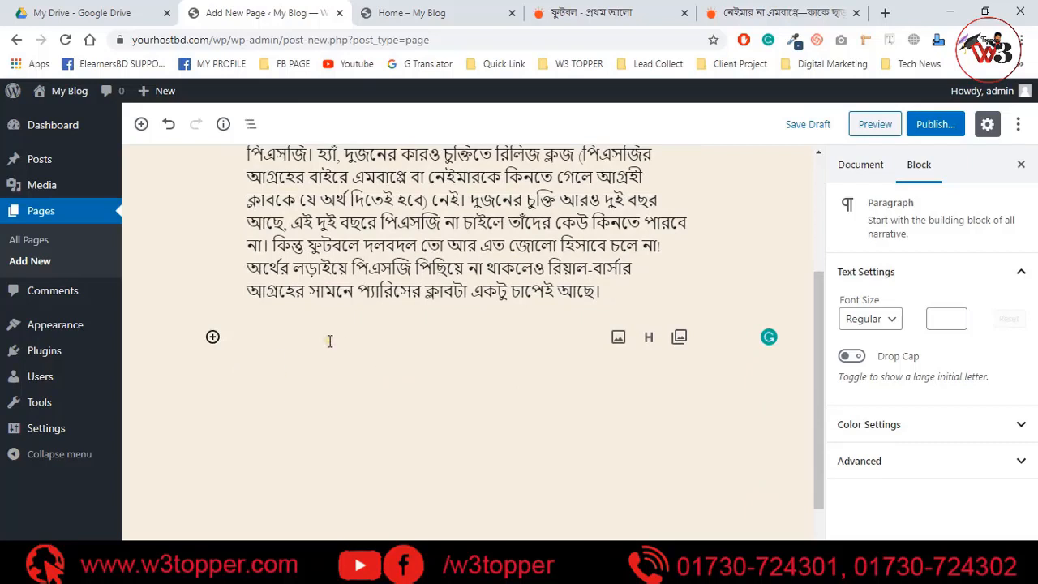
scroll(330, 344, down, 1)
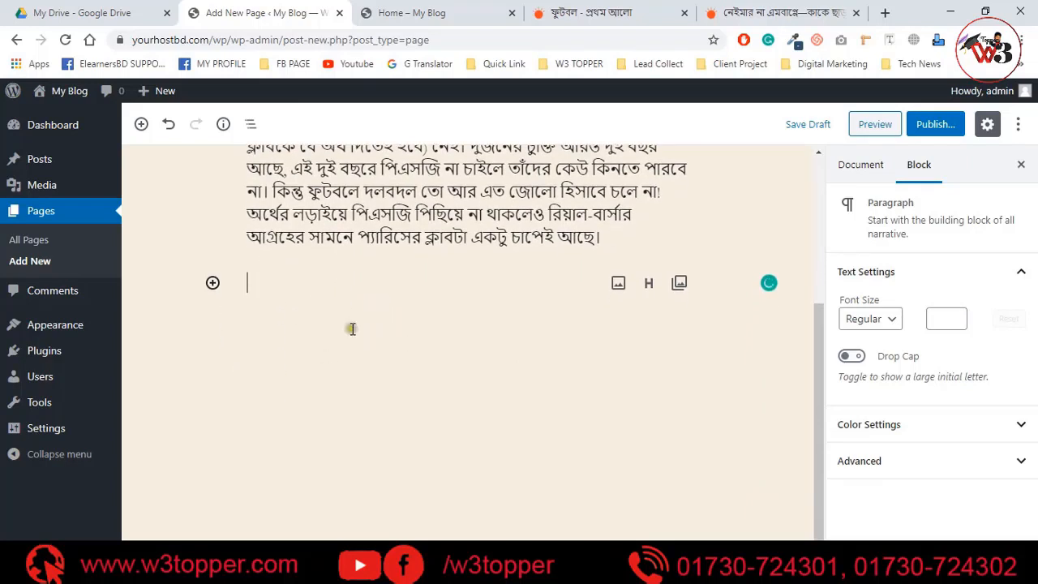
click(619, 283)
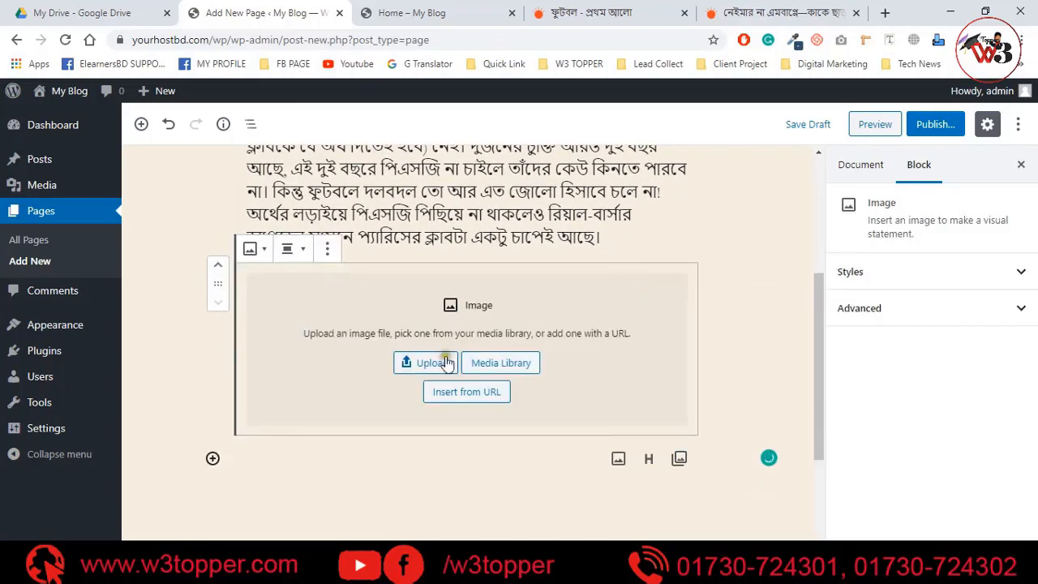
click(412, 362)
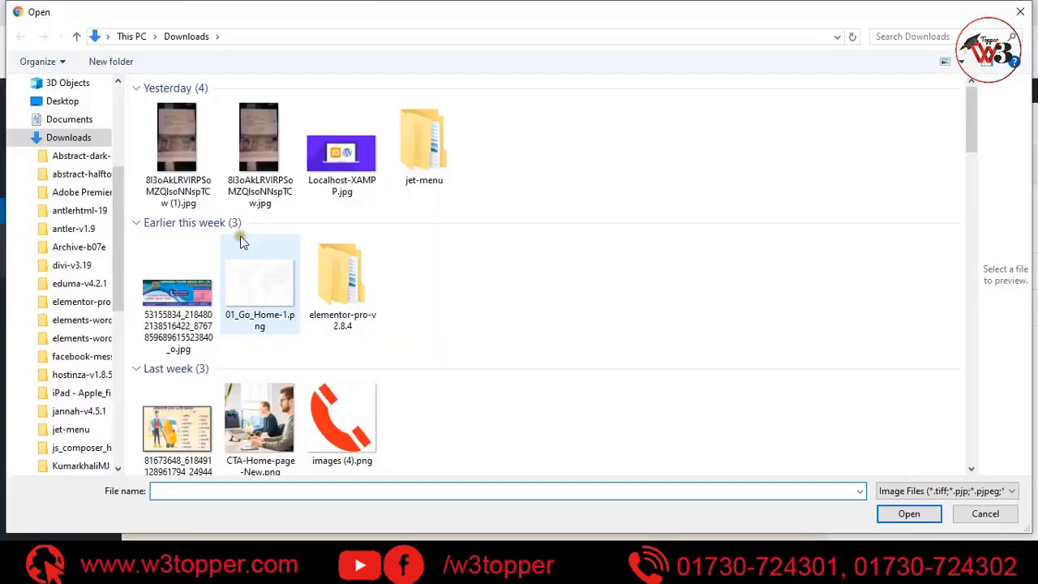
double_click(275, 298)
click(787, 360)
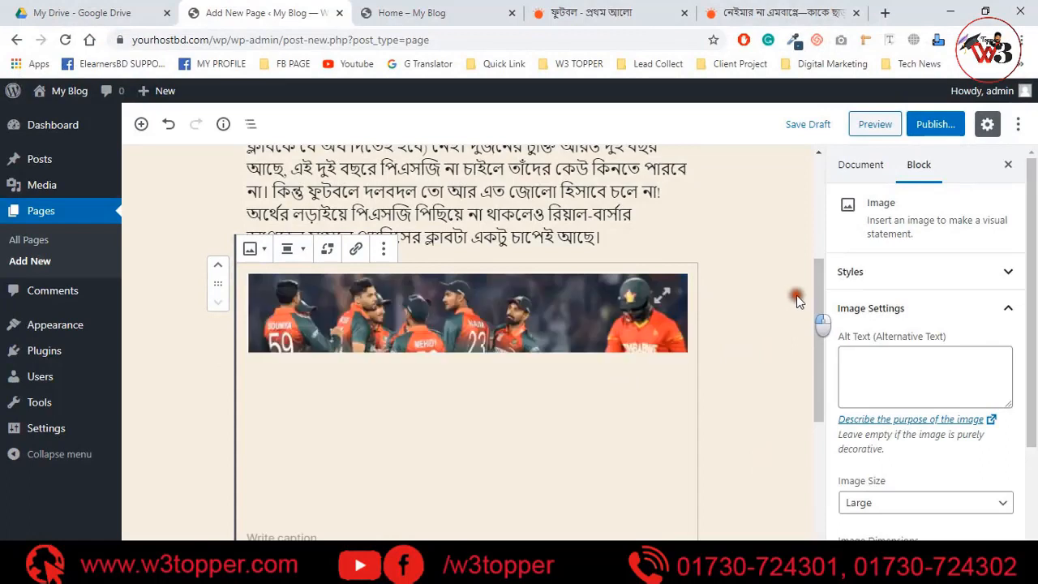
- Add a paragraph reading "We are amazing........." below the cricket team photo
scroll(259, 445, down, 5)
scroll(296, 352, up, 1)
click(291, 351)
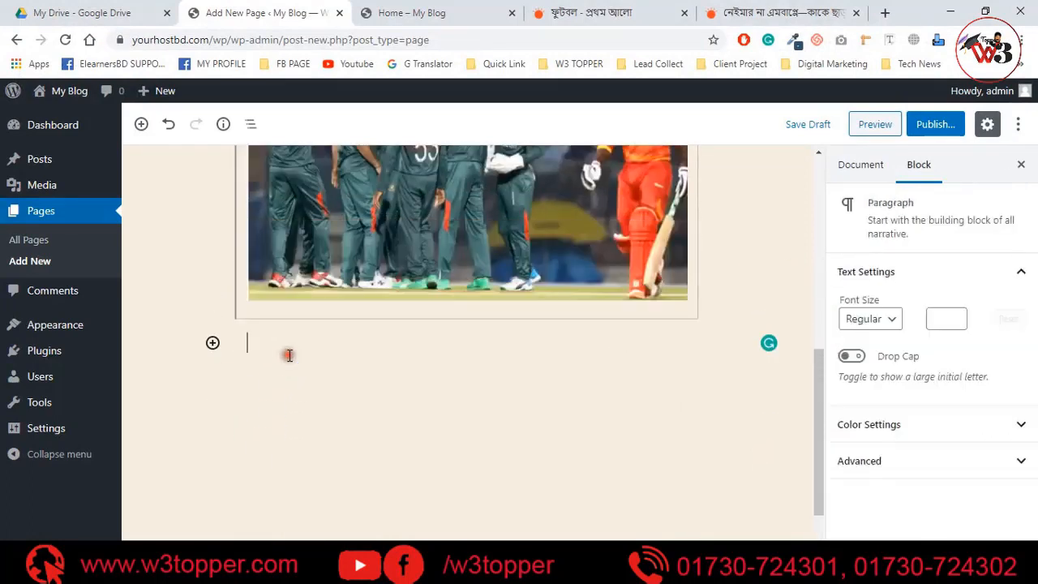
click(427, 352)
text(We)
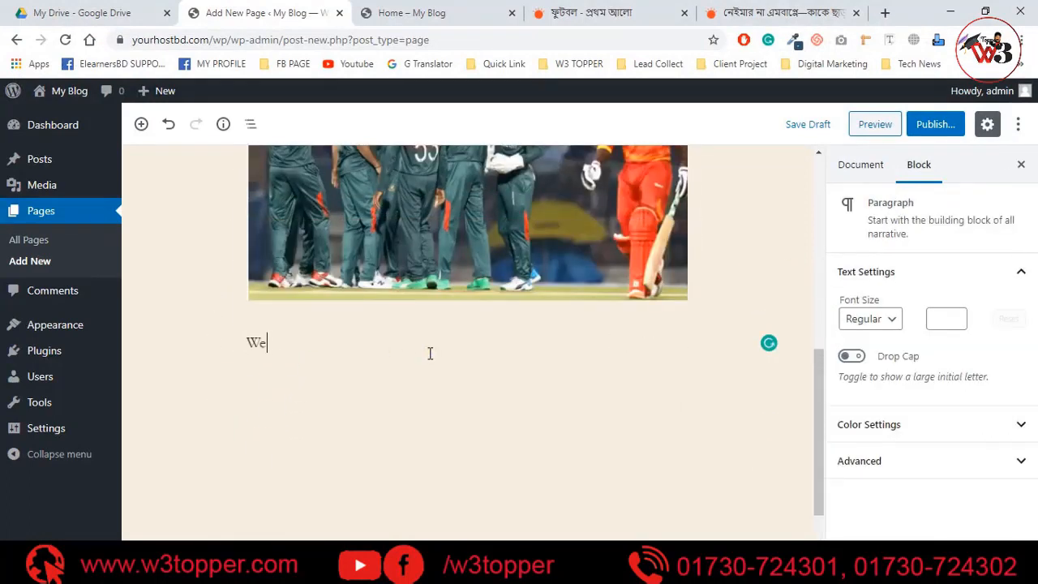
text( are amazing..........)
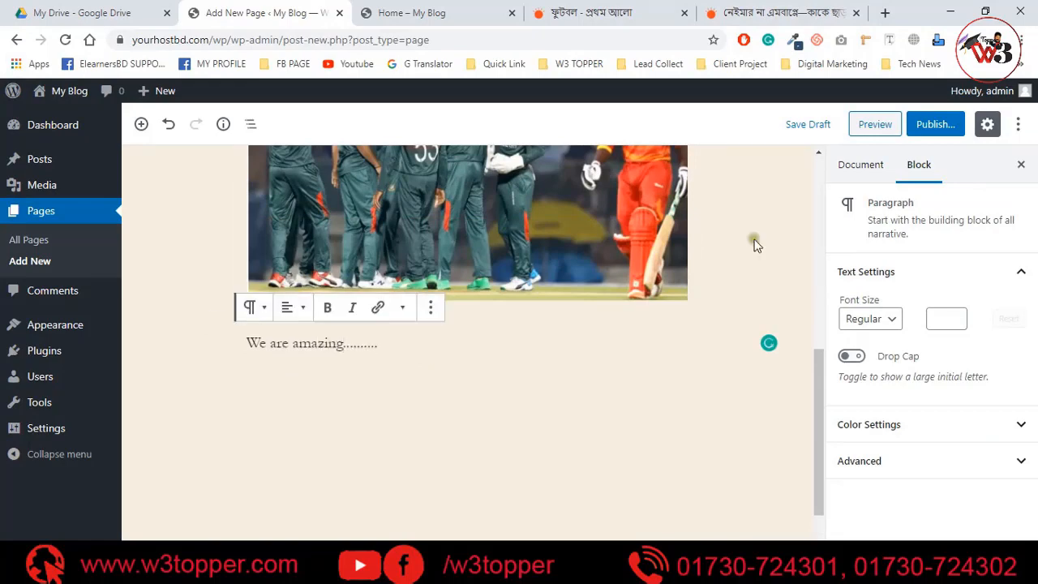
- Set Screenshot-2020-03-06T235533.478.png from the media library as the About page's featured image
click(861, 164)
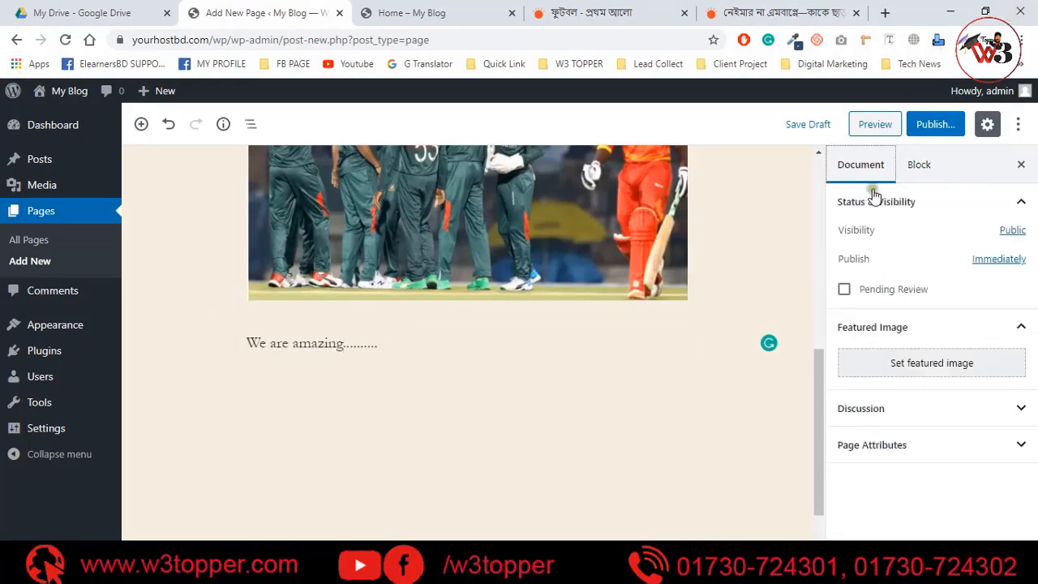
click(893, 372)
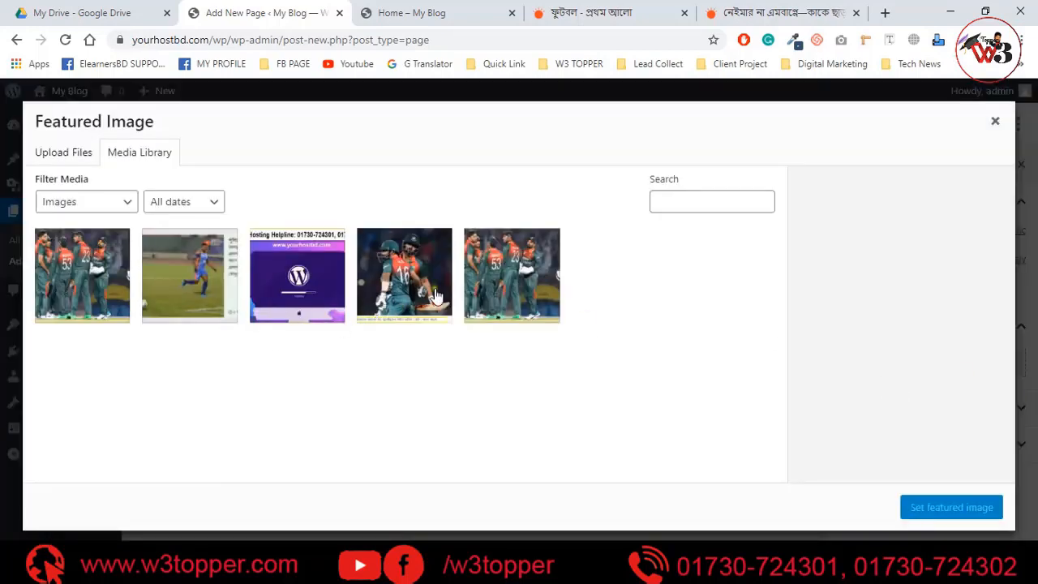
click(411, 300)
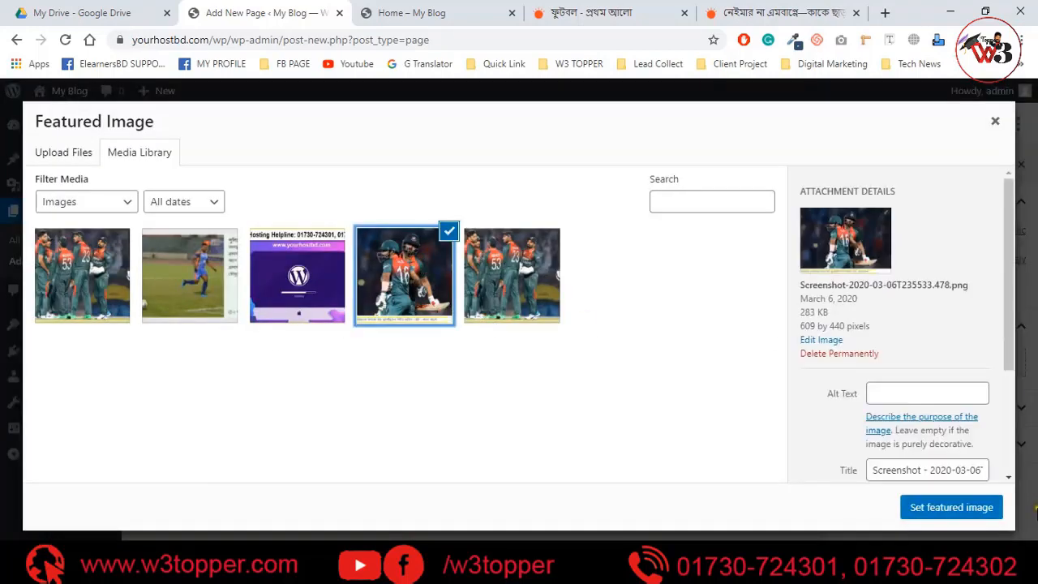
click(973, 506)
- Publish the About page and return to the list of all pages
click(935, 123)
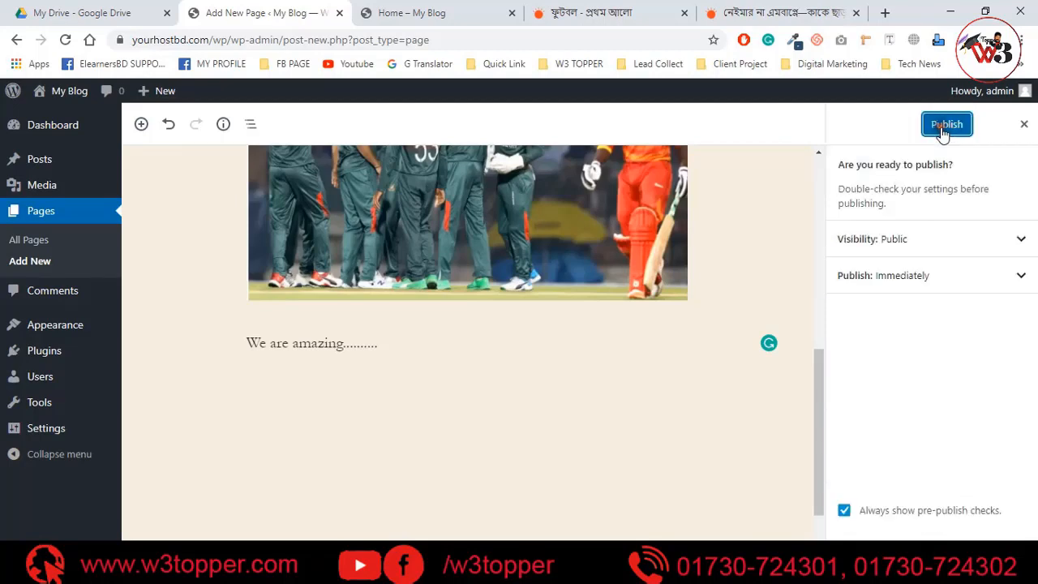
click(942, 125)
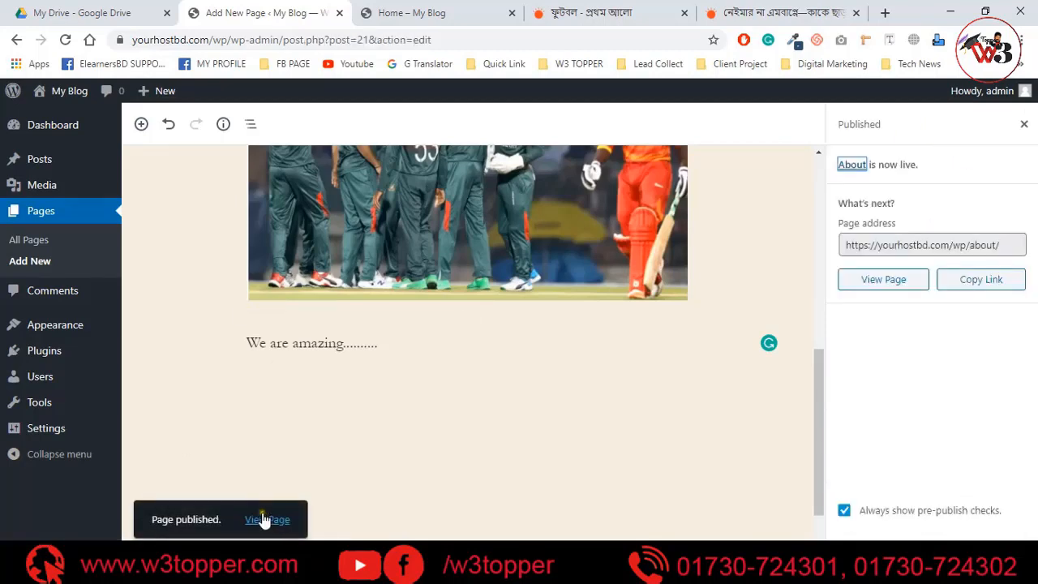
click(38, 212)
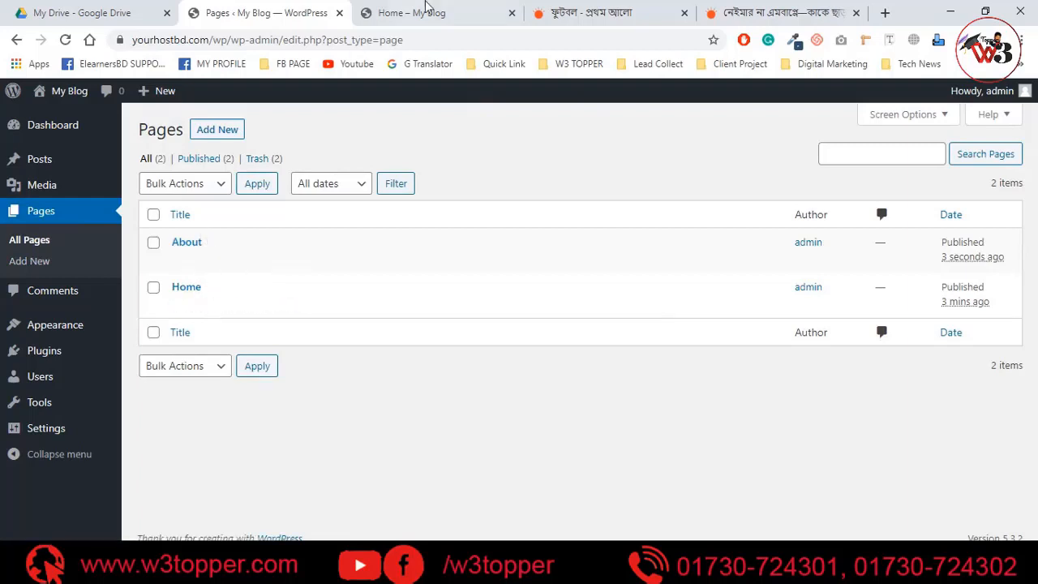
- Open the live About page in a new tab, replacing the Home page tab, and review its content
right_click(288, 260)
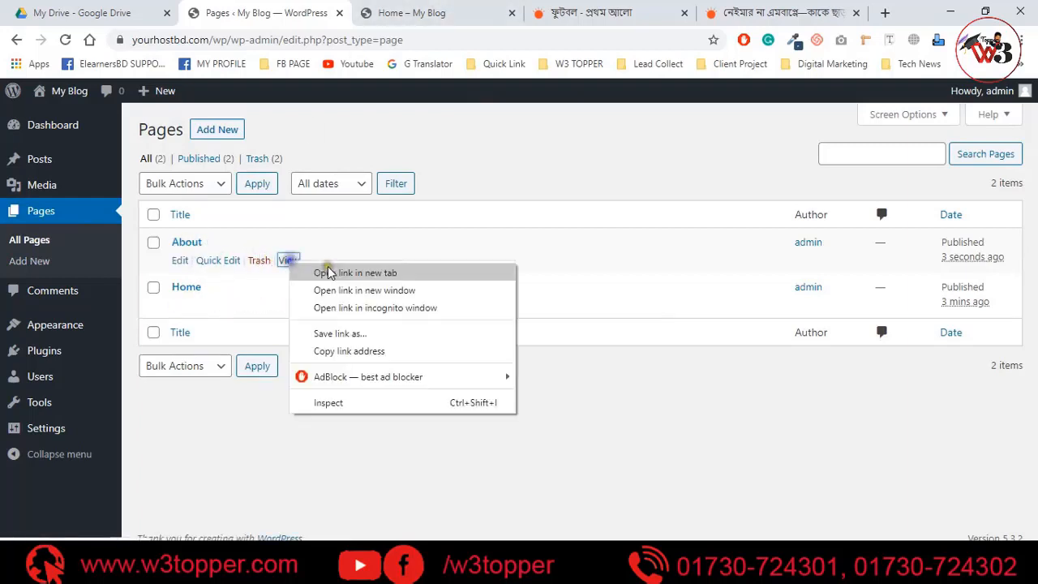
click(333, 271)
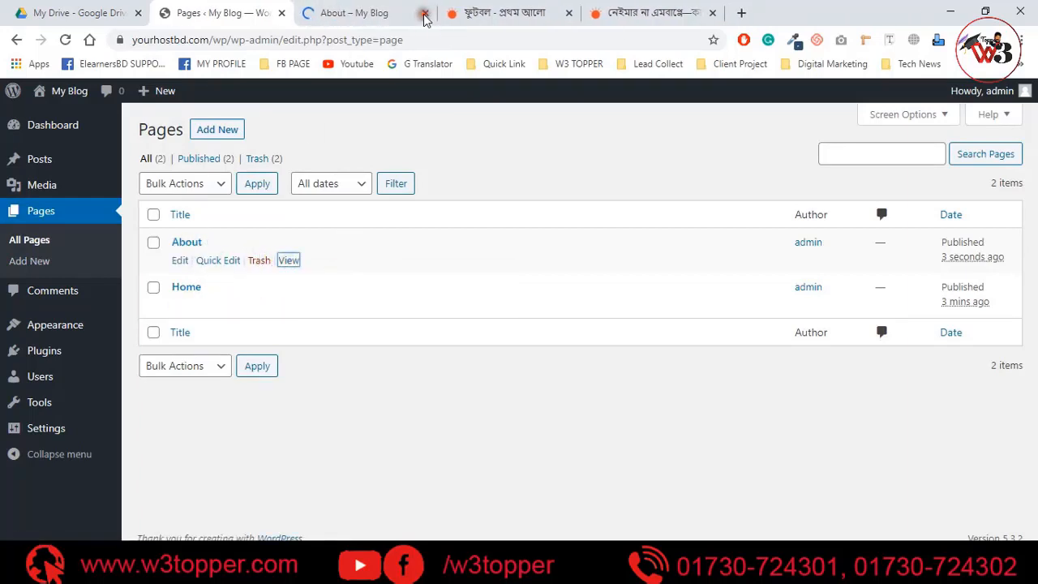
click(424, 13)
click(405, 13)
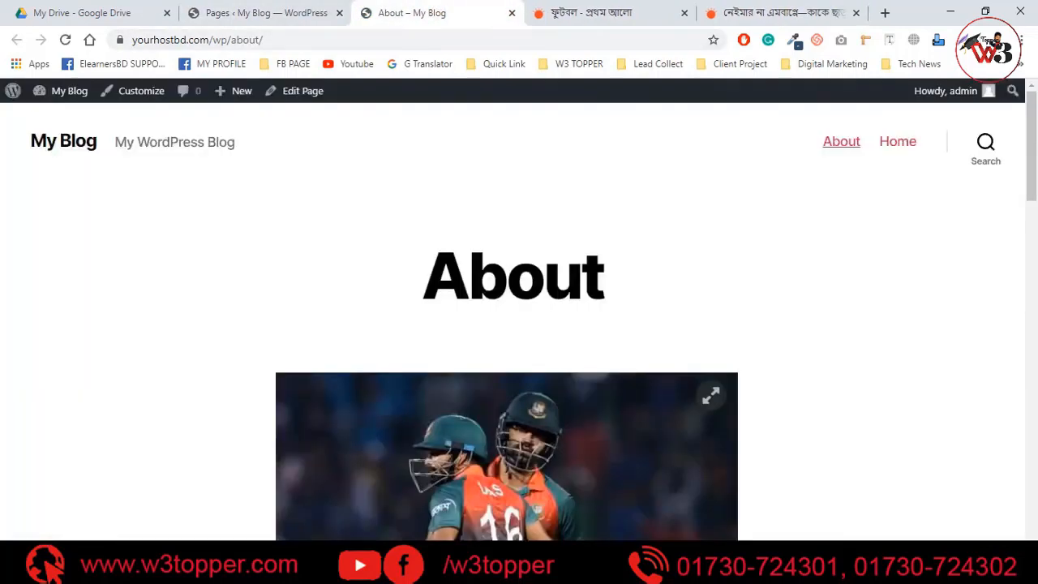
scroll(708, 521, down, 15)
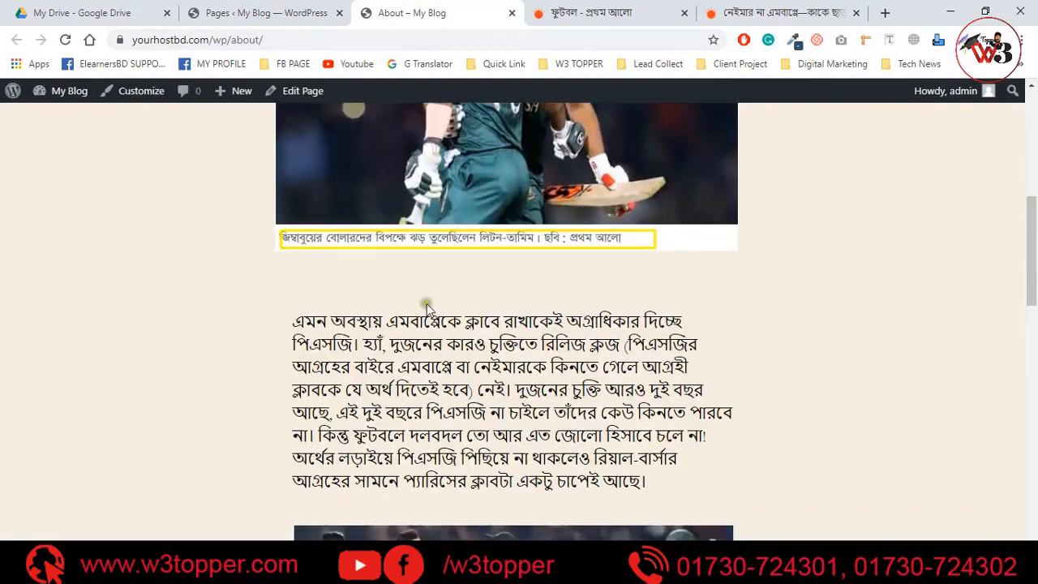
scroll(671, 202, down, 5)
scroll(661, 195, up, 20)
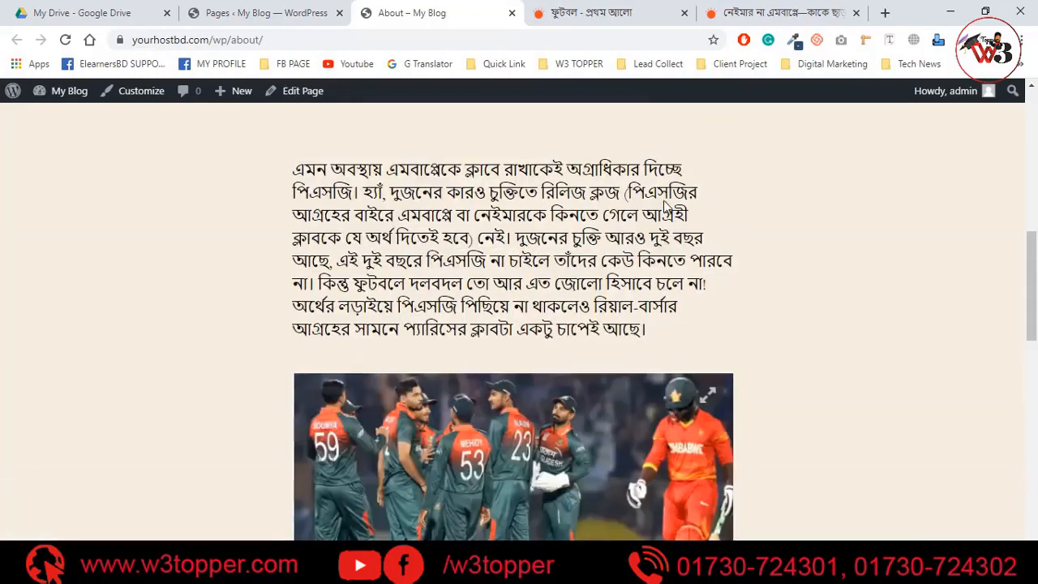
- Check the live About page's photos, caption, body text and closing paragraph, and return to the admin list of pages
scroll(633, 202, down, 5)
scroll(394, 266, up, 3)
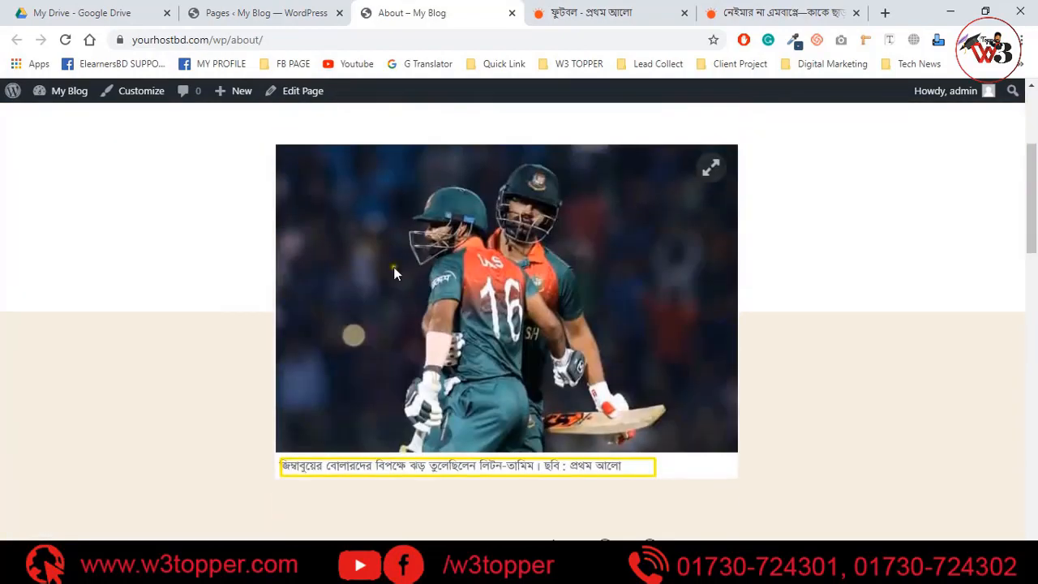
scroll(542, 262, down, 4)
scroll(541, 262, down, 5)
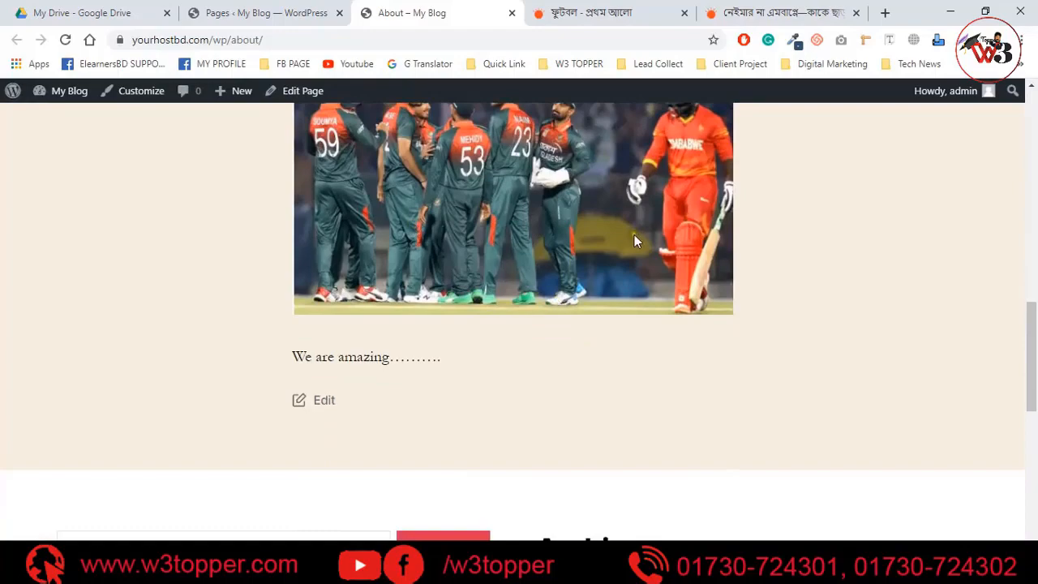
scroll(634, 234, up, 3)
scroll(364, 450, down, 2)
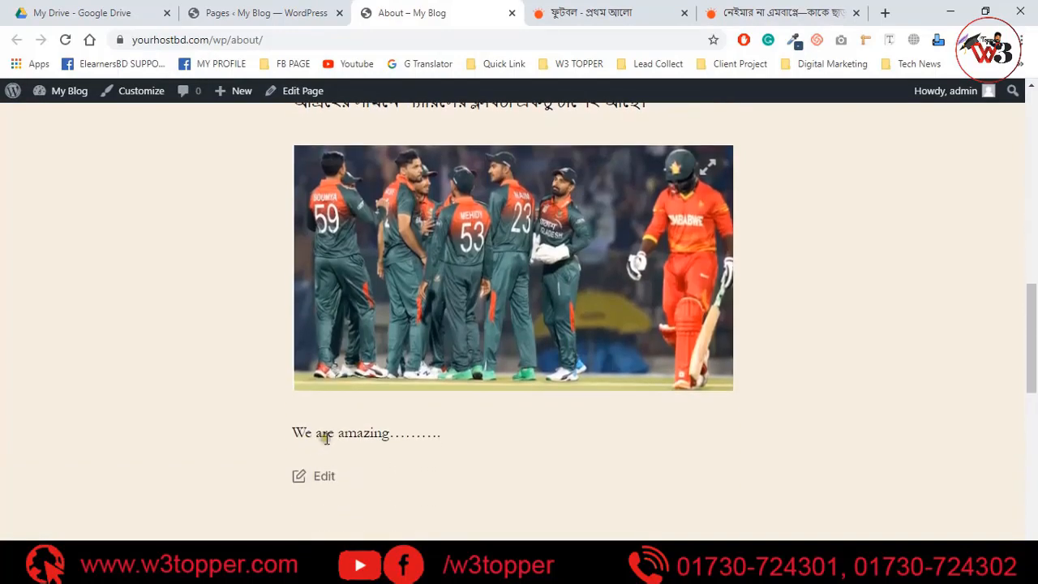
scroll(441, 441, up, 15)
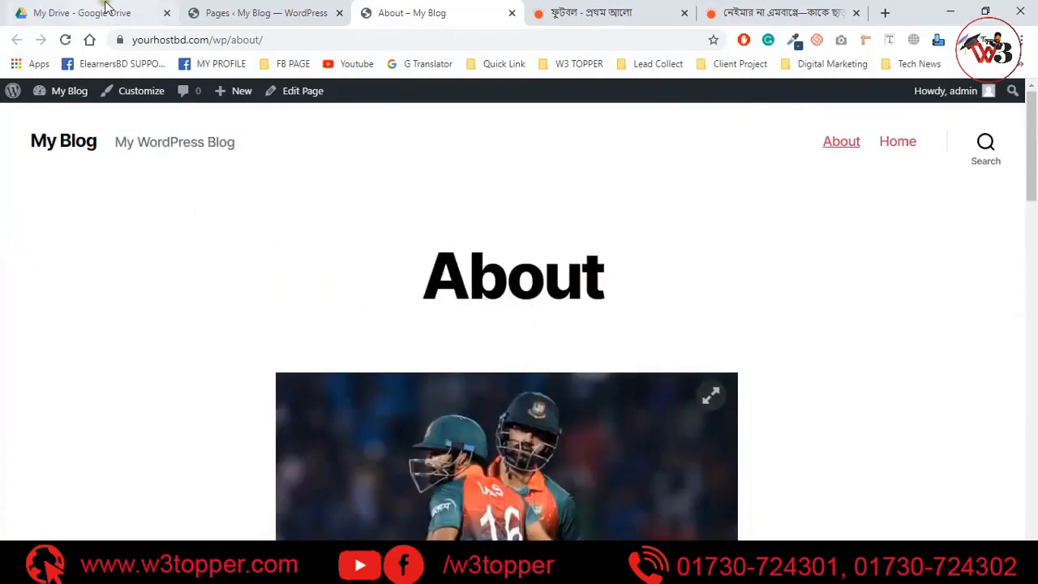
click(270, 12)
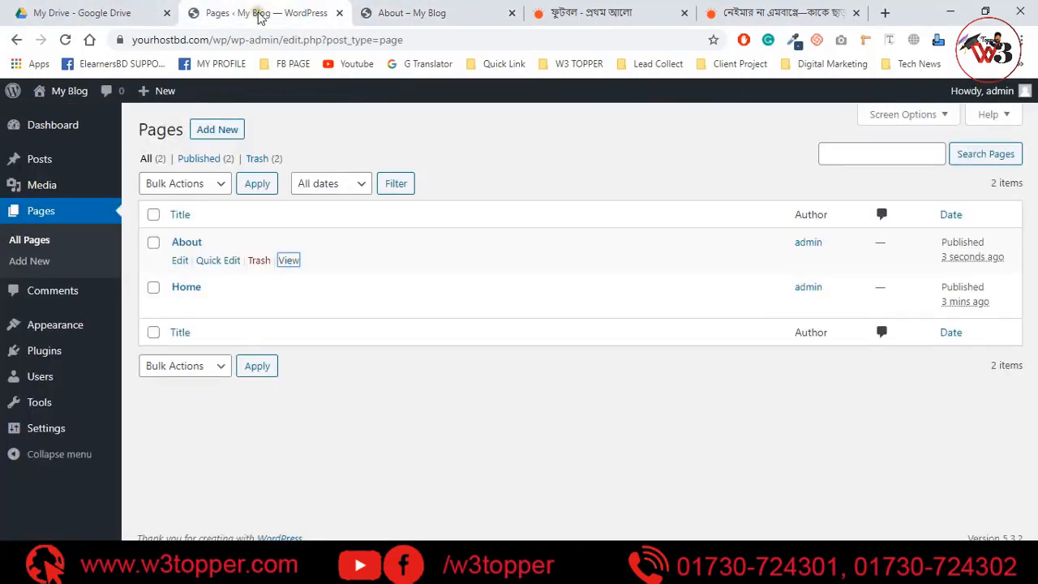
mouse_move(45, 325)
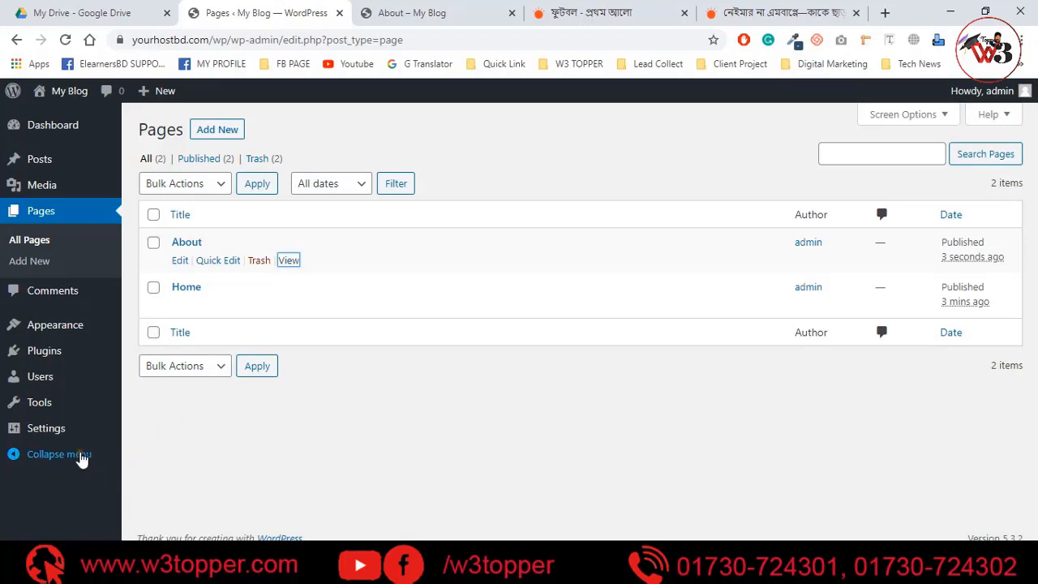
mouse_move(80, 442)
click(292, 436)
click(292, 435)
click(287, 440)
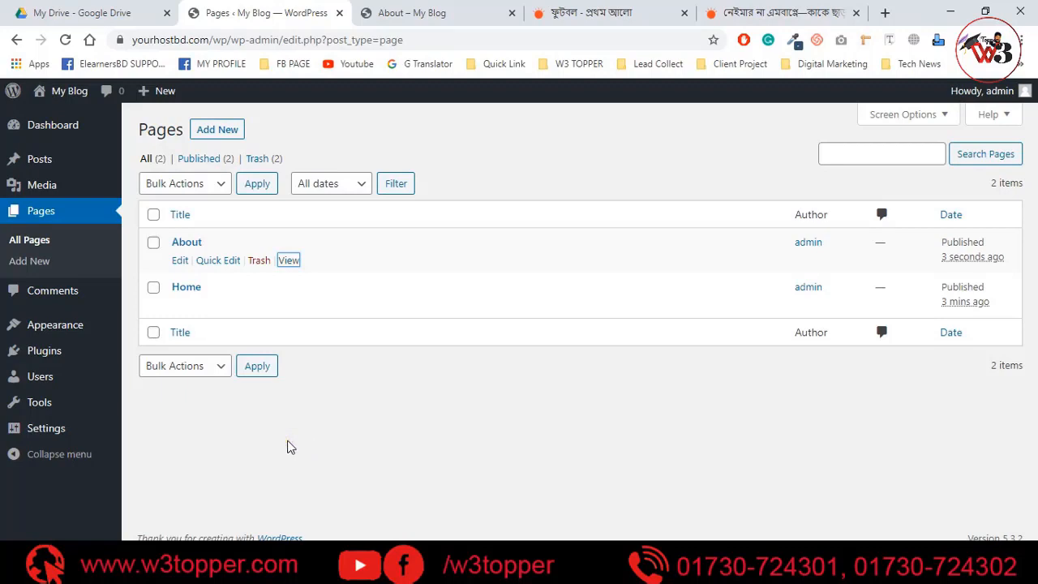